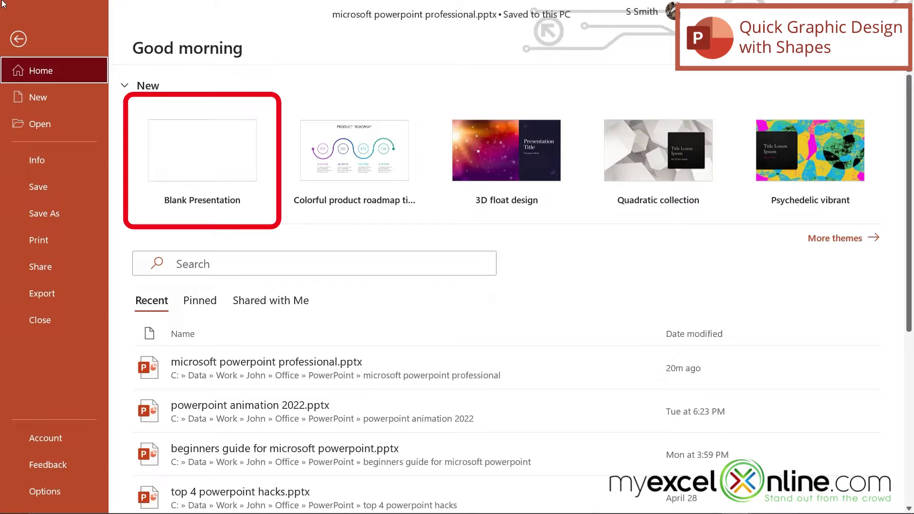
Step: Start a blank presentation and delete its title and subtitle placeholders
left_click(198, 174)
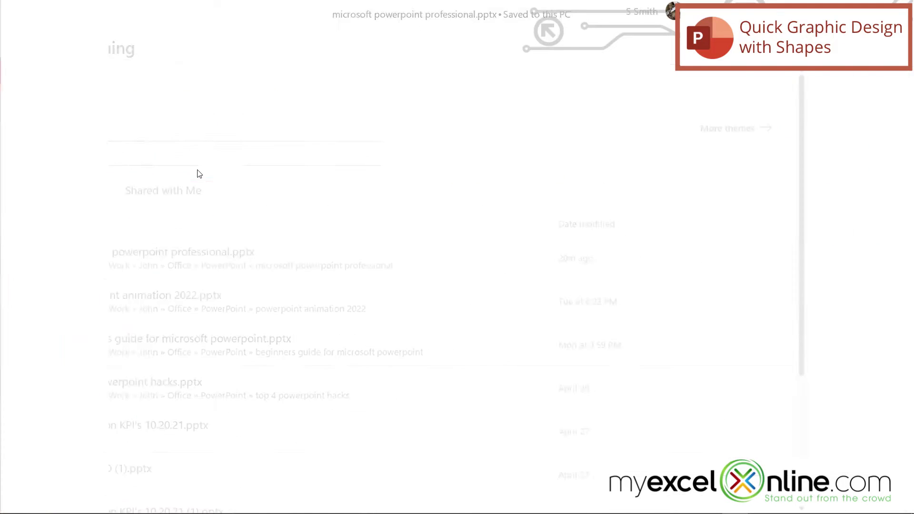
left_click(355, 93)
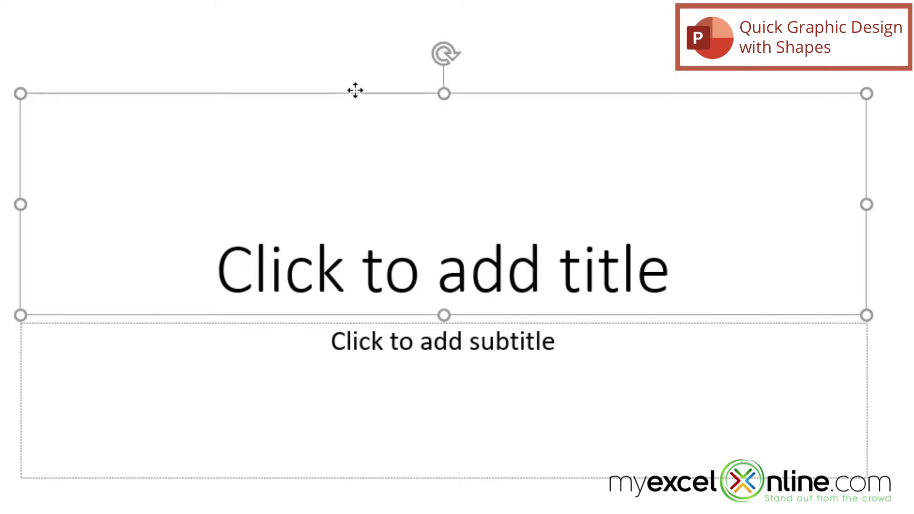
key("Delete")
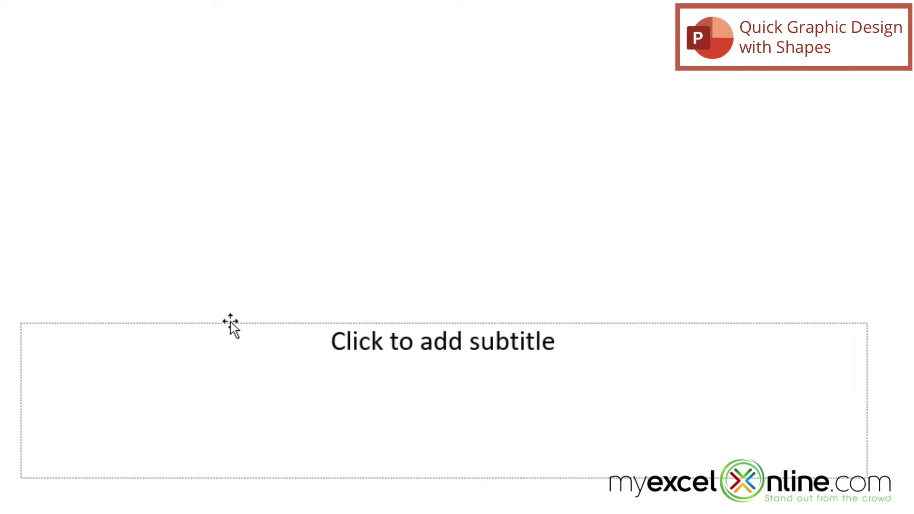
left_click(231, 323)
key("Delete")
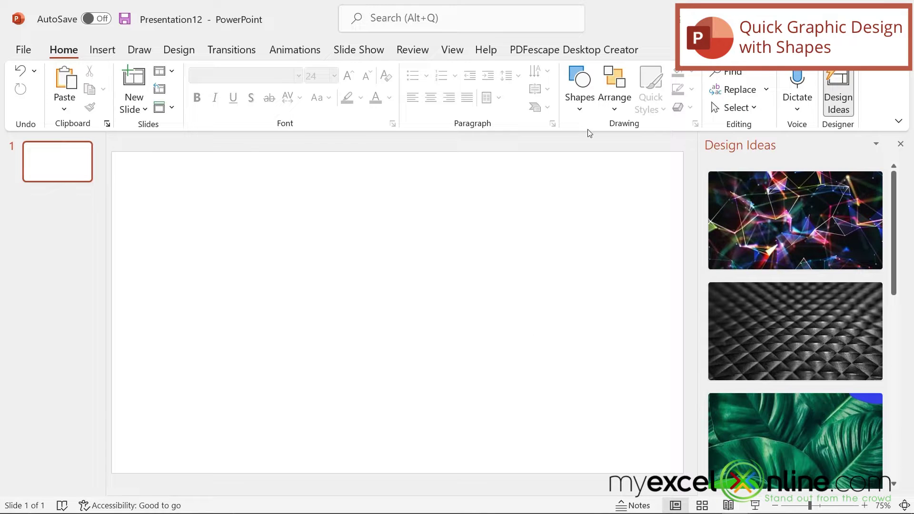
Step: Draw a large Multiply (X) shape and centre it on the slide
left_click(580, 109)
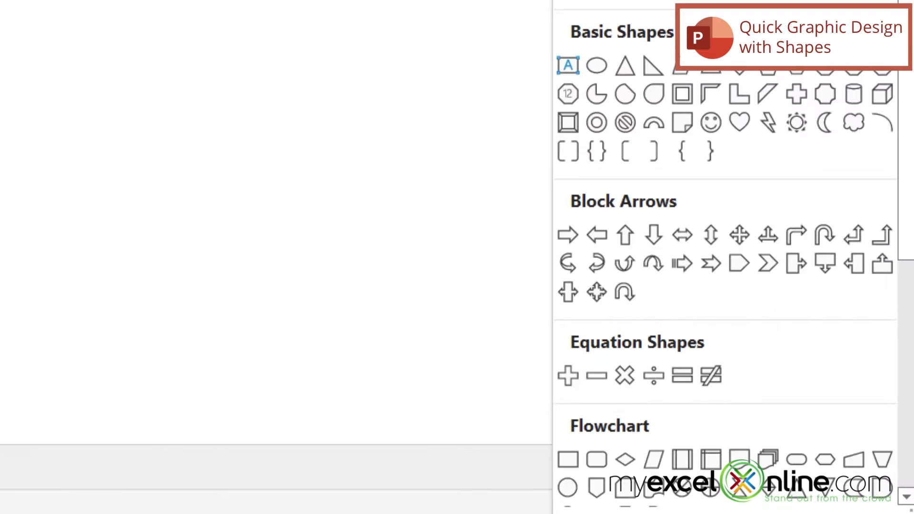
left_click(624, 375)
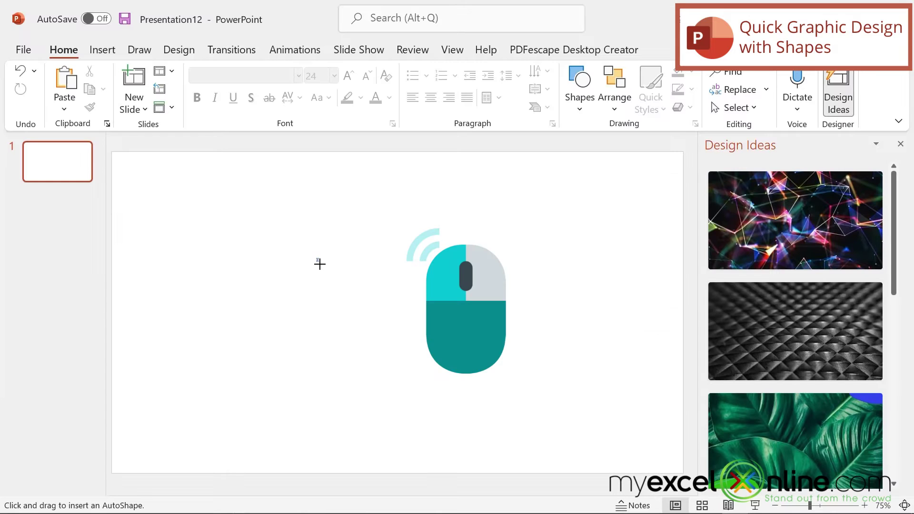
mouse_move(319, 263)
left_mouse_down()
mouse_move(328, 284)
mouse_move(433, 334)
mouse_move(443, 379)
mouse_move(499, 428)
left_mouse_up()
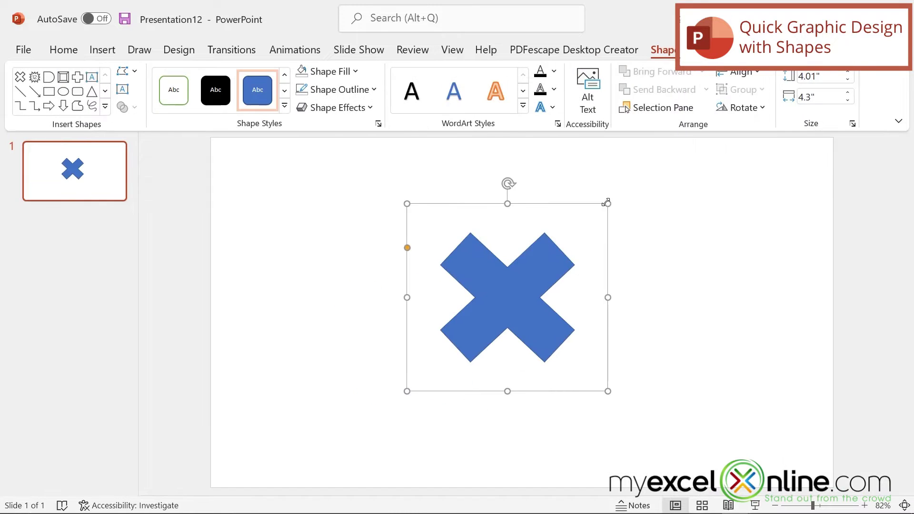
left_click_drag(639, 174, 682, 133)
left_click_drag(558, 253, 531, 302)
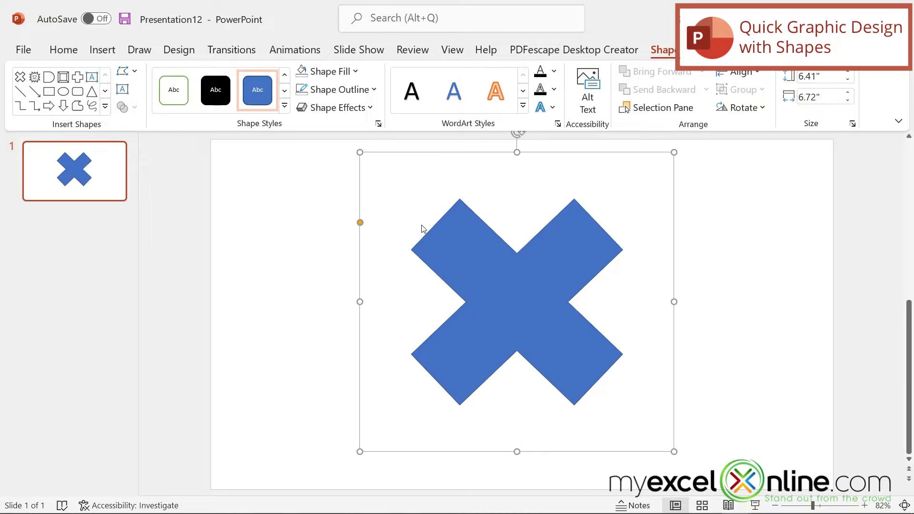
Step: Fill the X light green, remove its outline, and add a top-left outer offset shadow
left_click(355, 72)
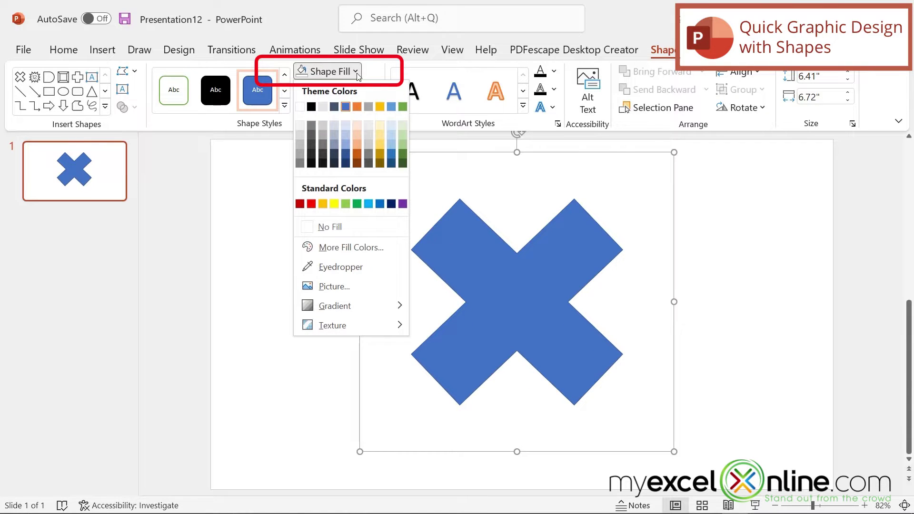
left_click(402, 128)
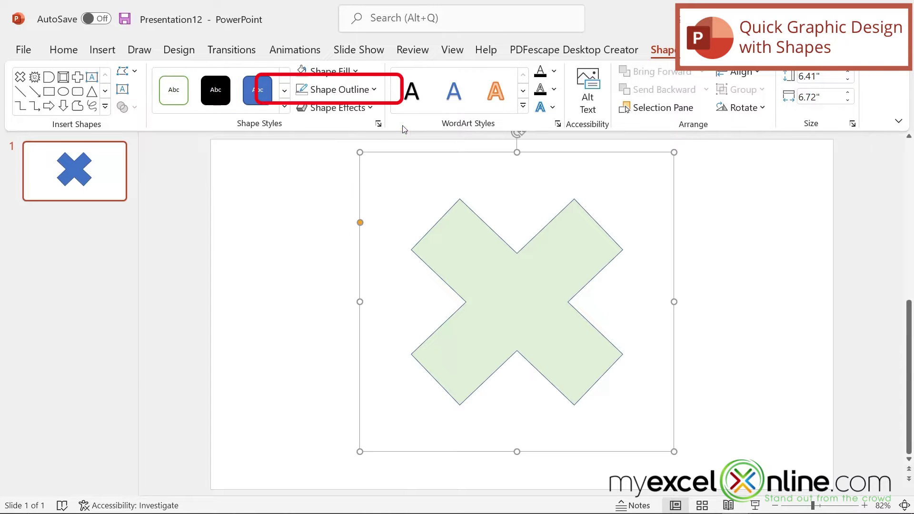
left_click(372, 90)
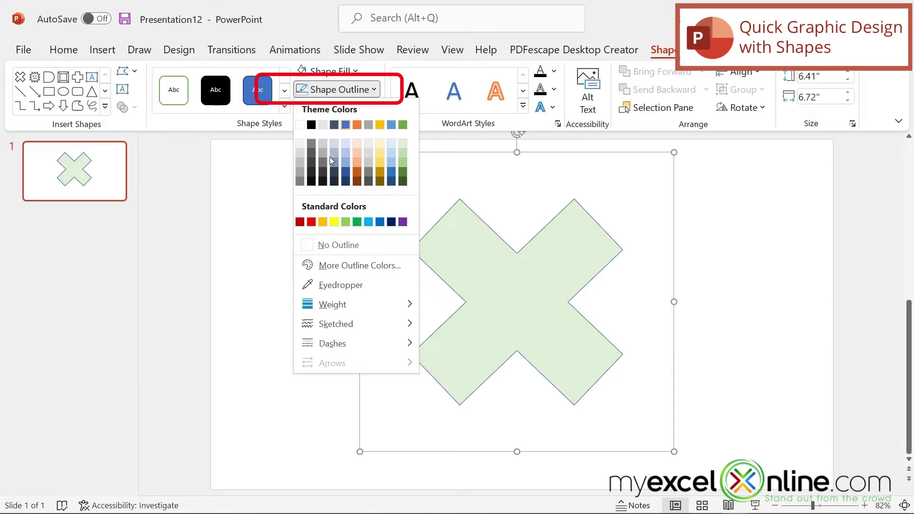
left_click(329, 244)
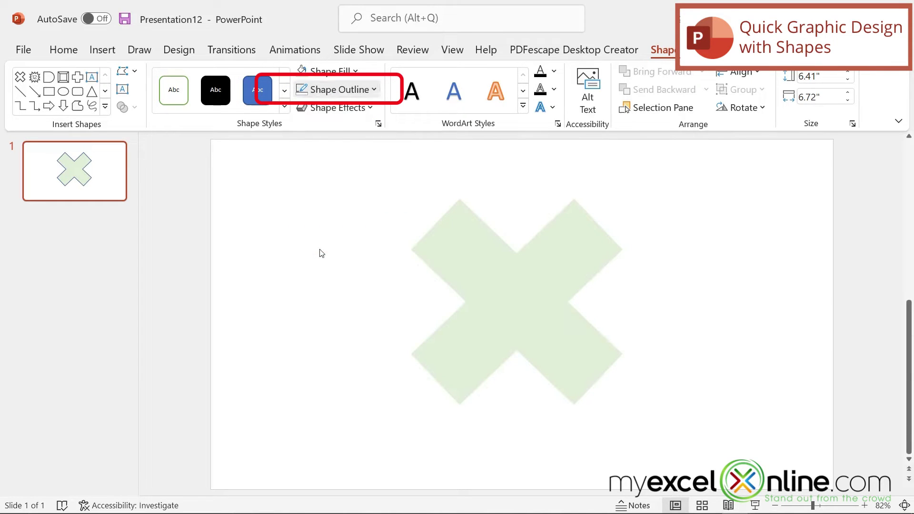
left_click(359, 109)
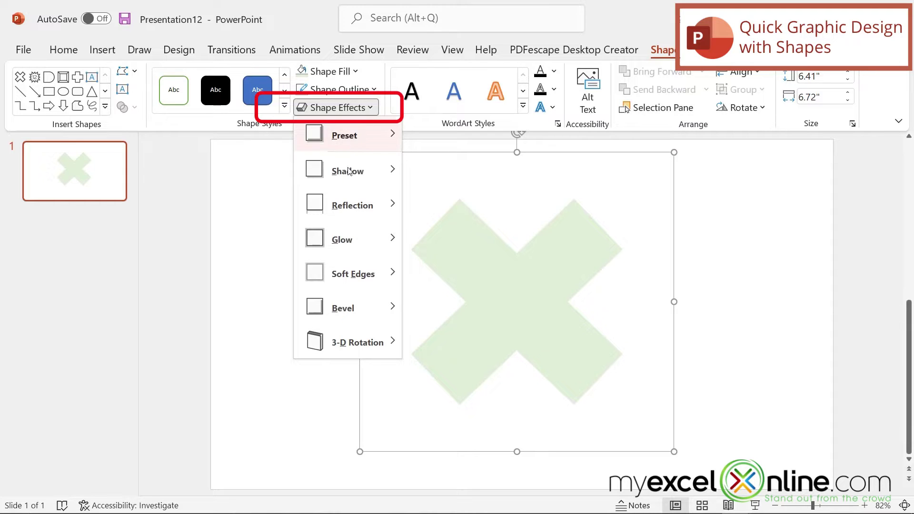
mouse_move(348, 171)
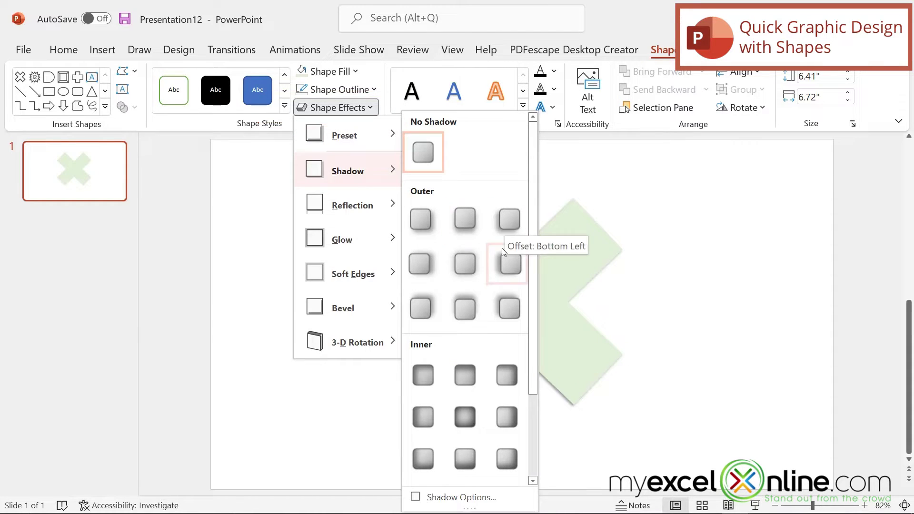
left_click(507, 308)
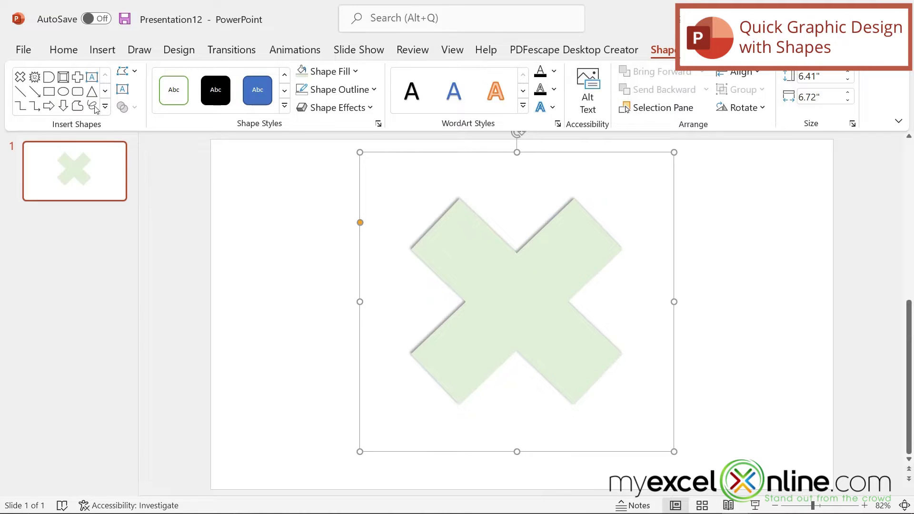
left_click(105, 92)
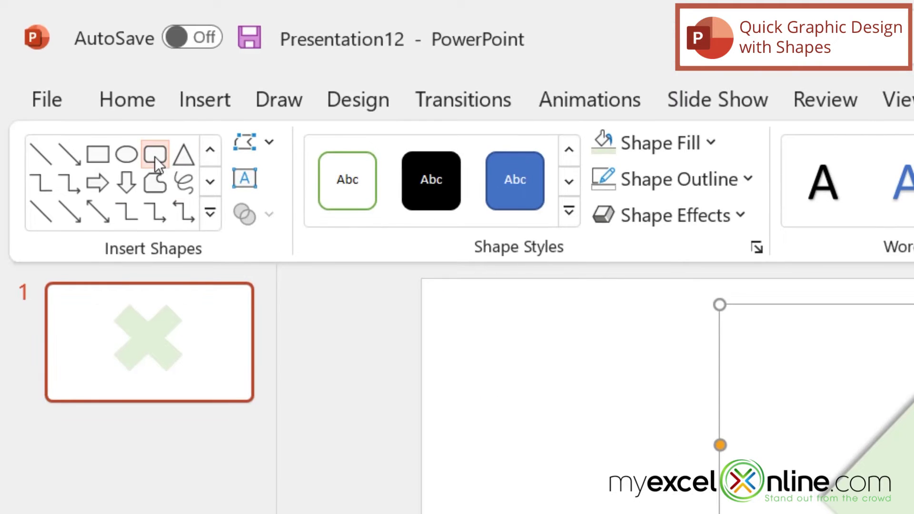
Step: Draw a wide rounded rectangle centred across the X
left_click_drag(487, 498, 913, 513)
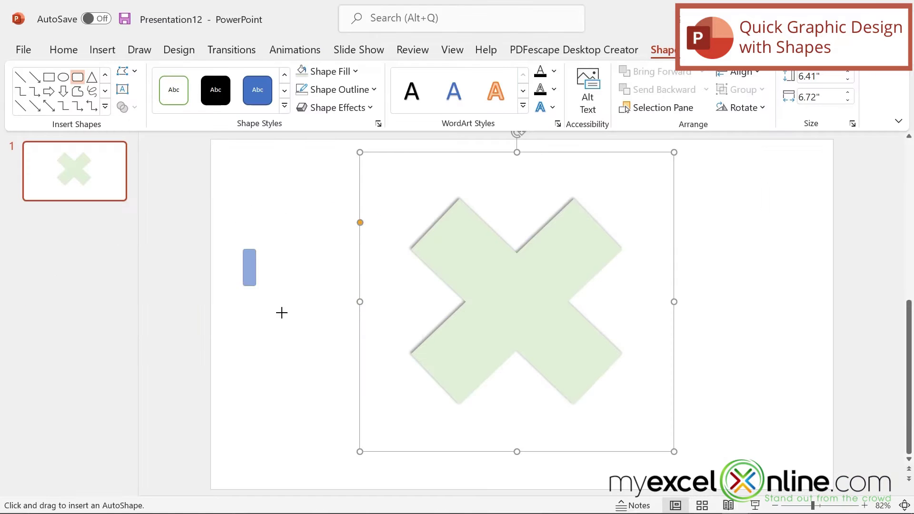
left_click_drag(732, 327, 793, 325)
left_click_drag(614, 323, 615, 329)
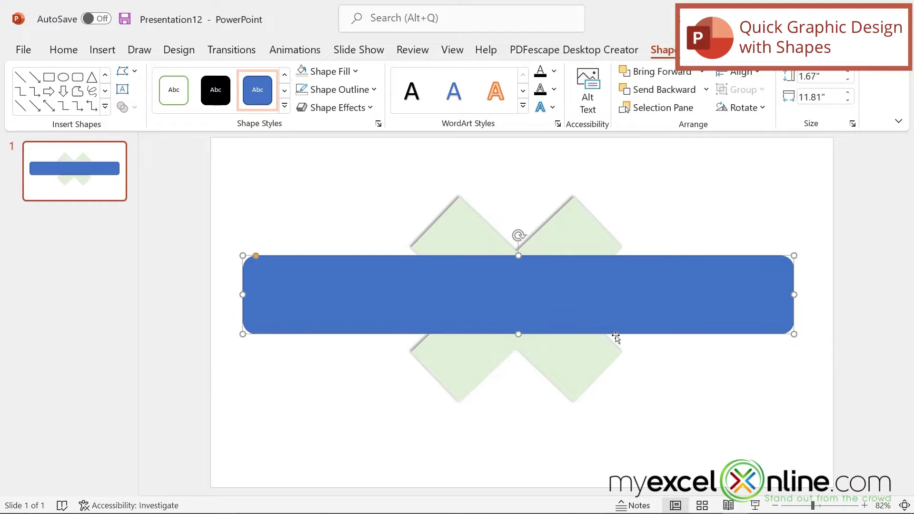
Step: Fill the rounded rectangle with the myexcelonline logo picture from a file
left_click(359, 69)
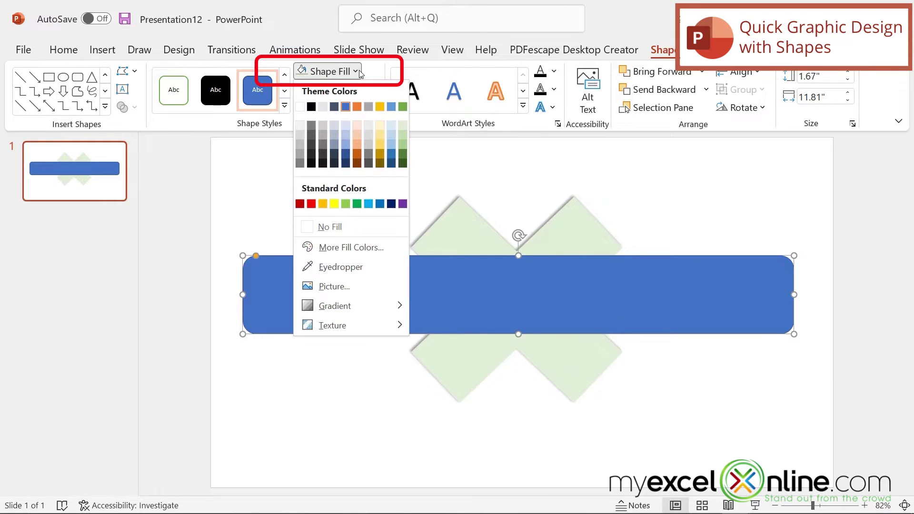
left_click(332, 286)
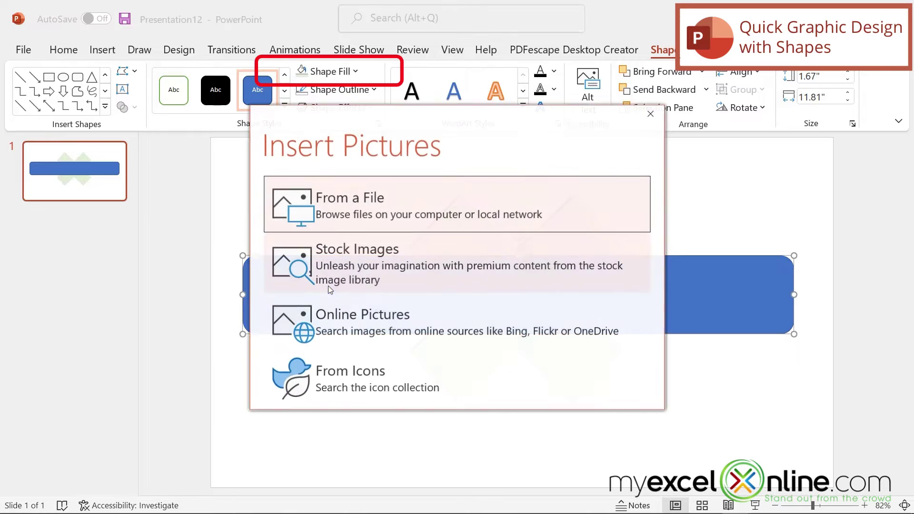
left_click(330, 206)
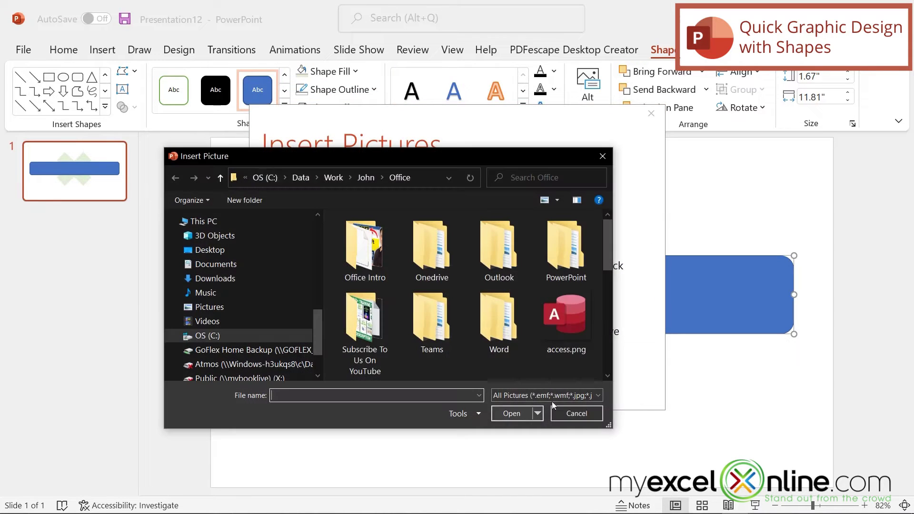
scroll(598, 305, "down", 2)
left_click(435, 343)
double_click(435, 344)
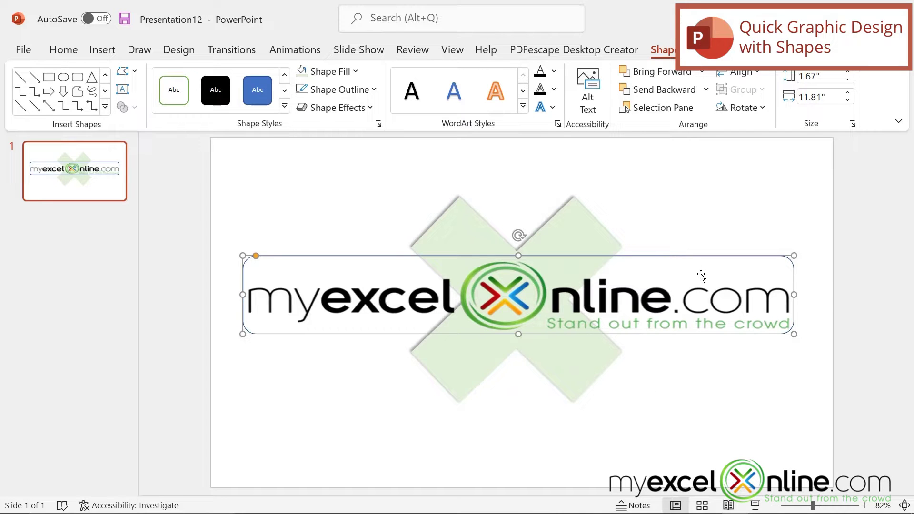
Step: Remove the logo shape's outline and give it a green shadow in Format Picture
left_click(374, 90)
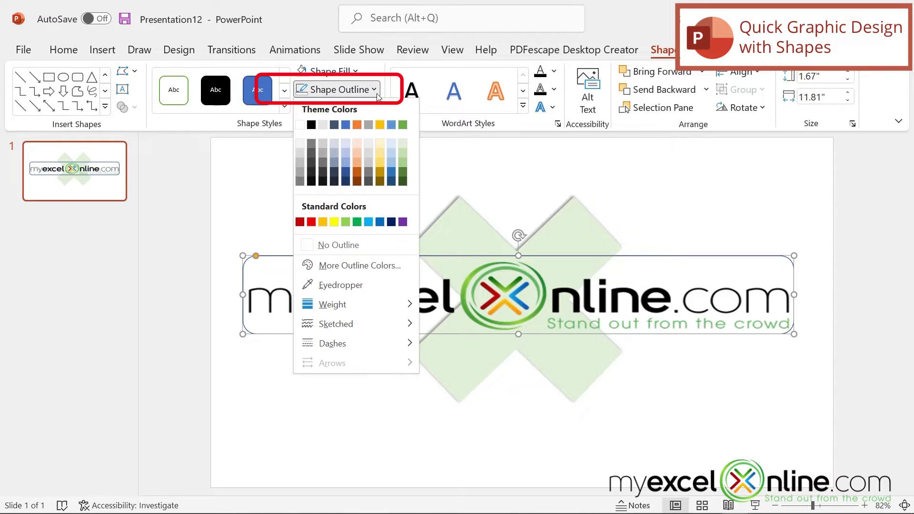
left_click(339, 245)
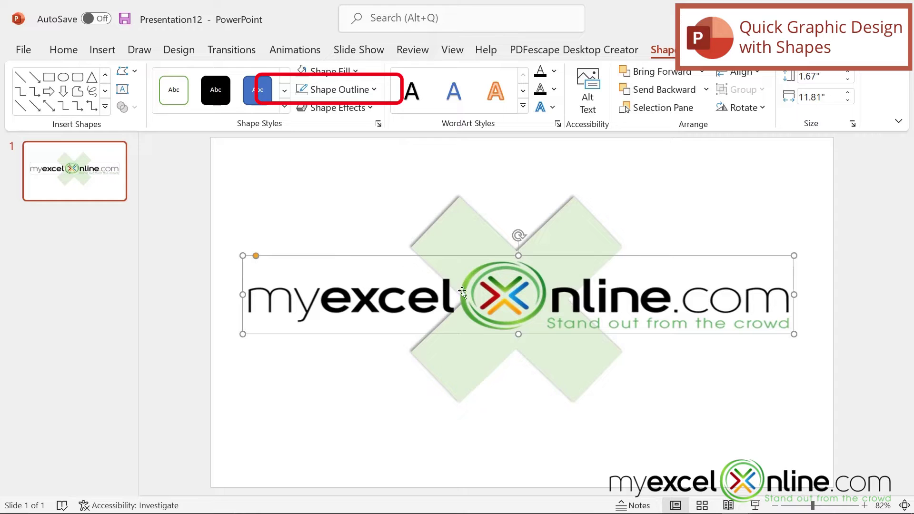
right_click(674, 290)
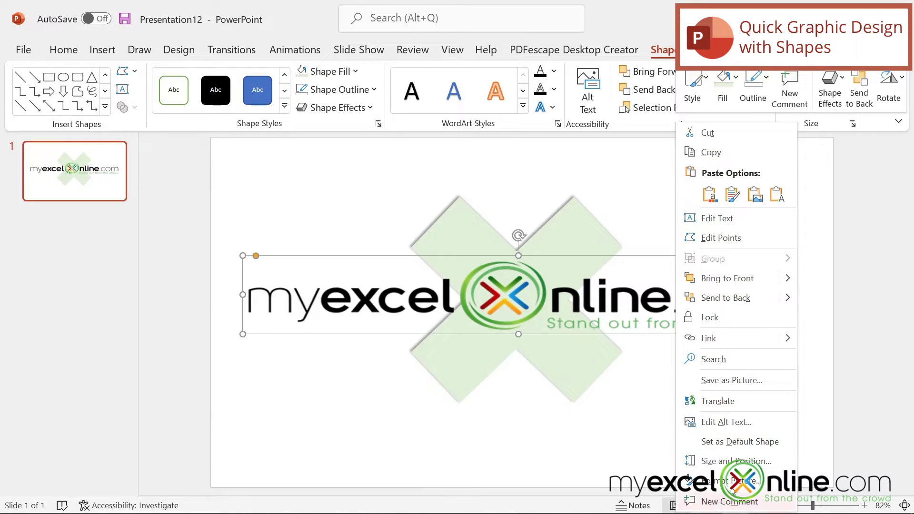
left_click(718, 479)
left_click(785, 221)
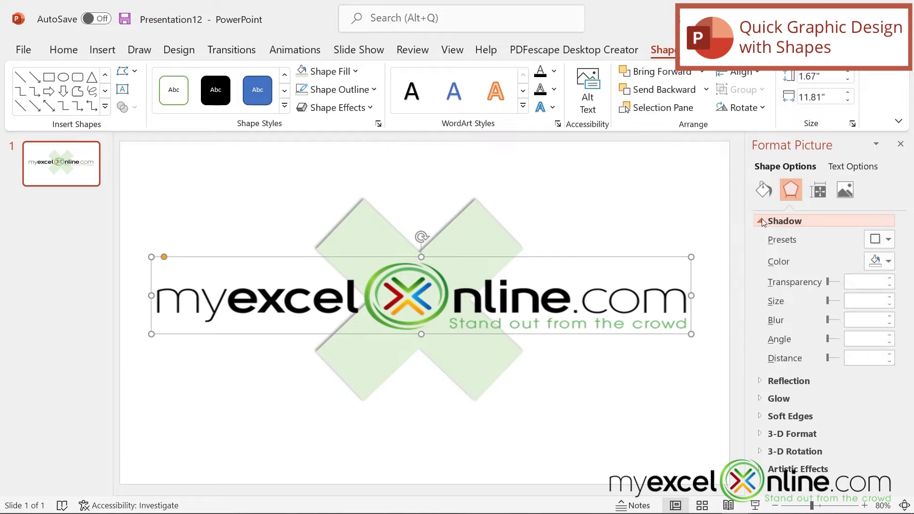
left_click(886, 262)
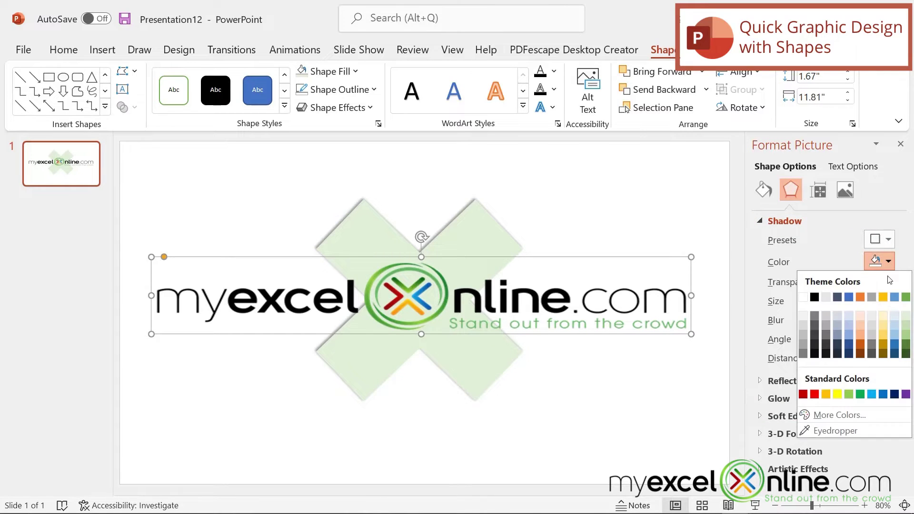
left_click(906, 335)
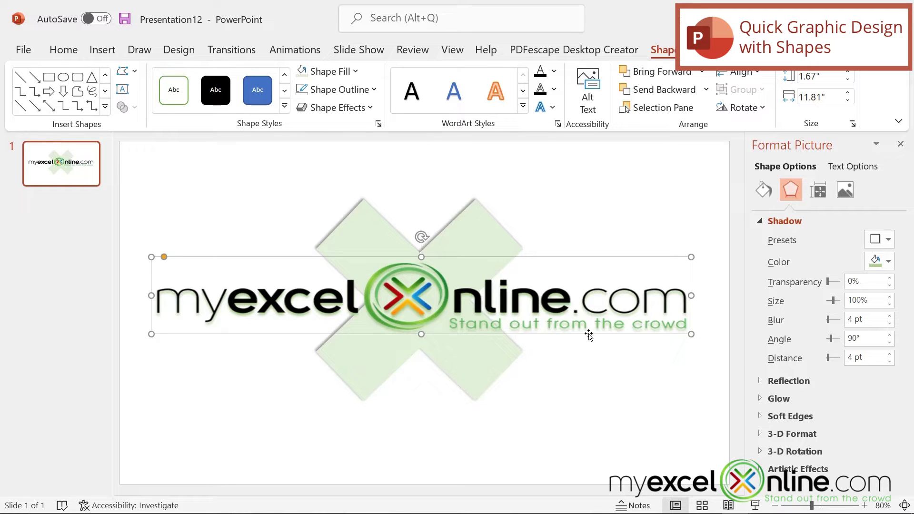
Step: Centre the logo over the X and select both shapes together
mouse_move(589, 337)
left_mouse_down()
mouse_move(608, 334)
mouse_move(597, 336)
left_mouse_up()
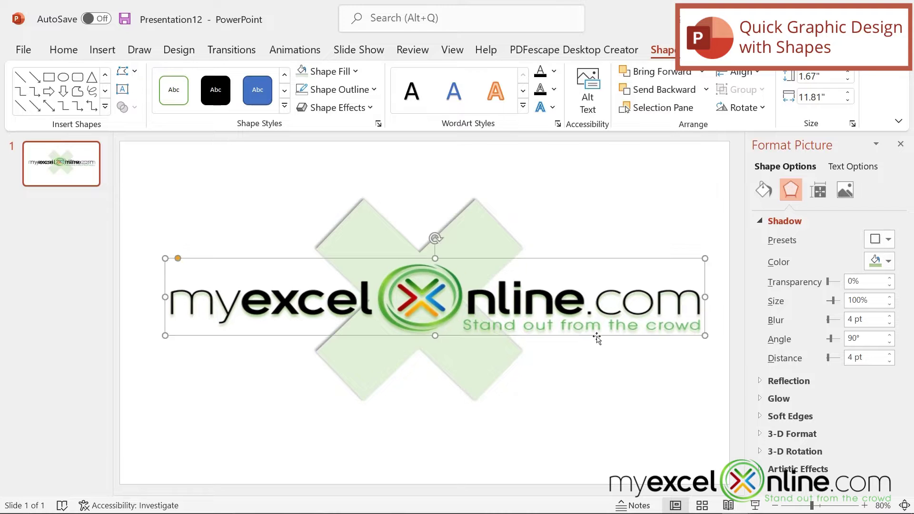
key("Up")
left_click(490, 358, "shift")
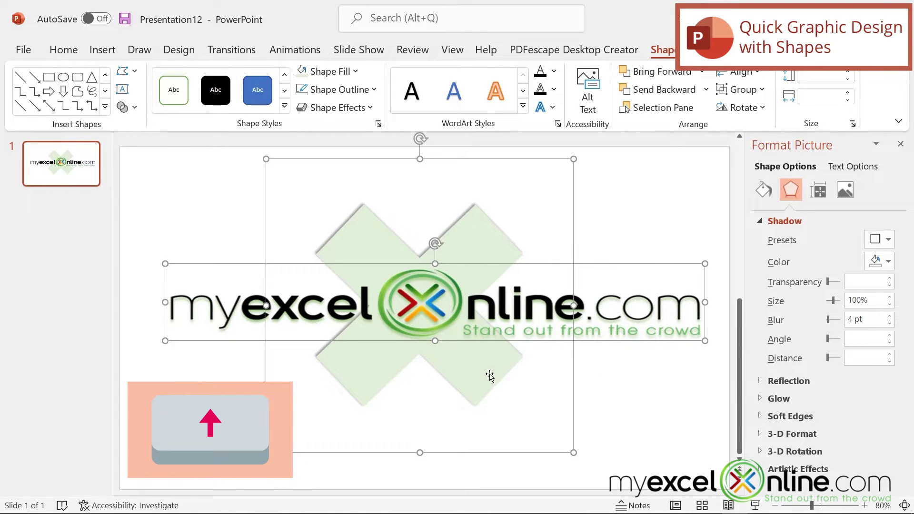
Step: Group the logo and green X into one graphic and reposition the group
right_click(489, 376)
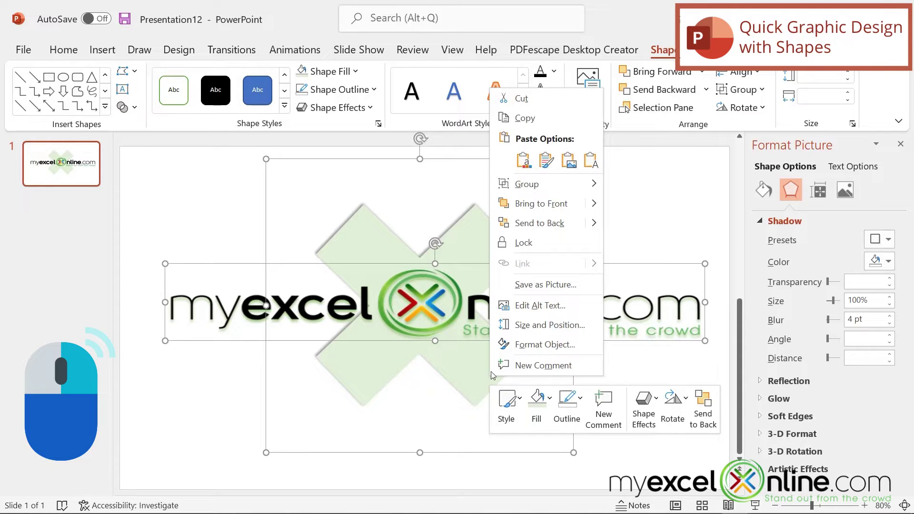
mouse_move(548, 185)
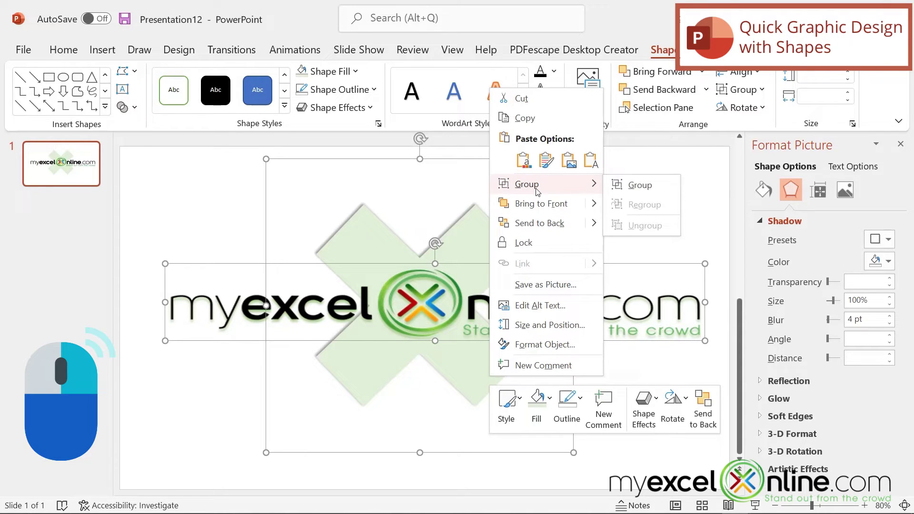
left_click(636, 186)
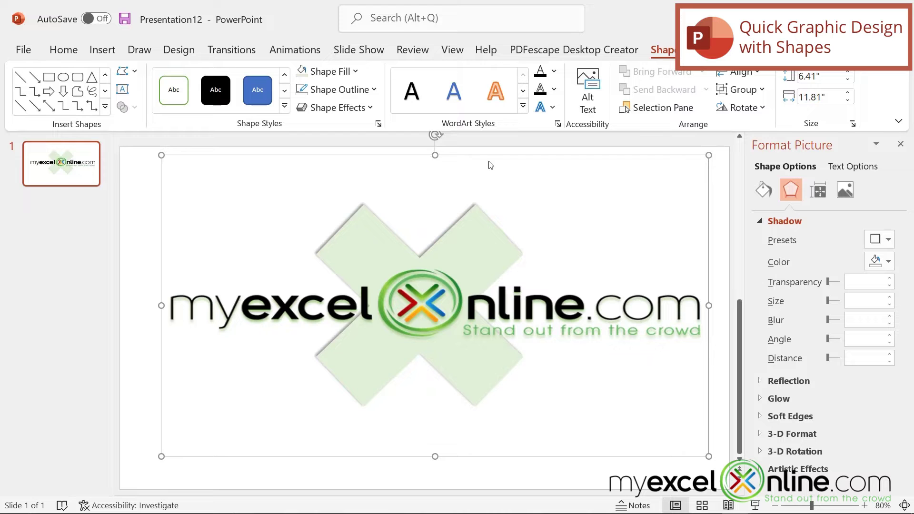
mouse_move(487, 156)
left_mouse_down()
mouse_move(493, 190)
mouse_move(461, 138)
mouse_move(605, 220)
mouse_move(476, 167)
mouse_move(516, 158)
mouse_move(481, 165)
mouse_move(495, 165)
left_mouse_up()
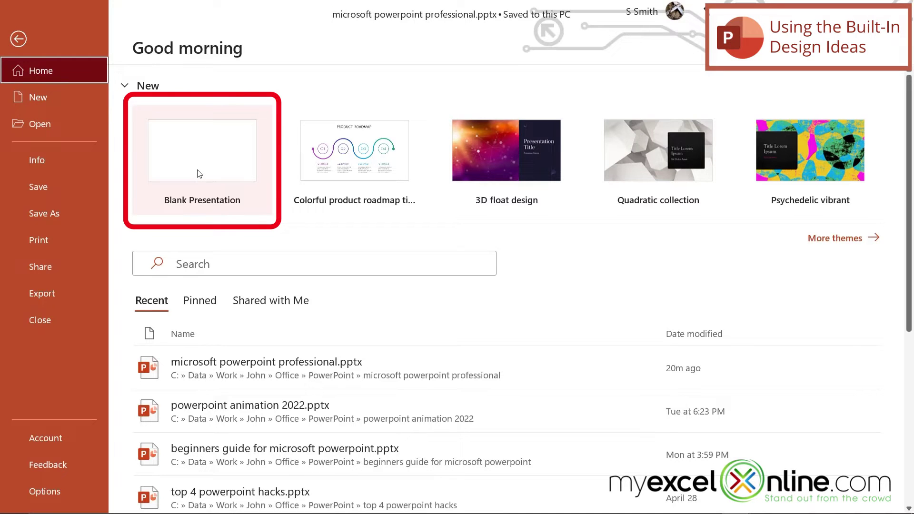
Step: Create another blank presentation and delete its title and subtitle placeholders
left_click(199, 174)
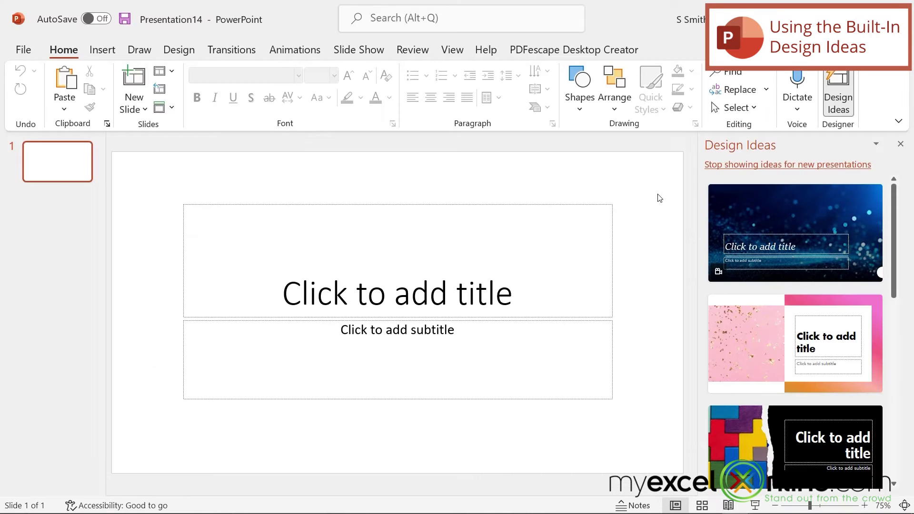
left_click(524, 203)
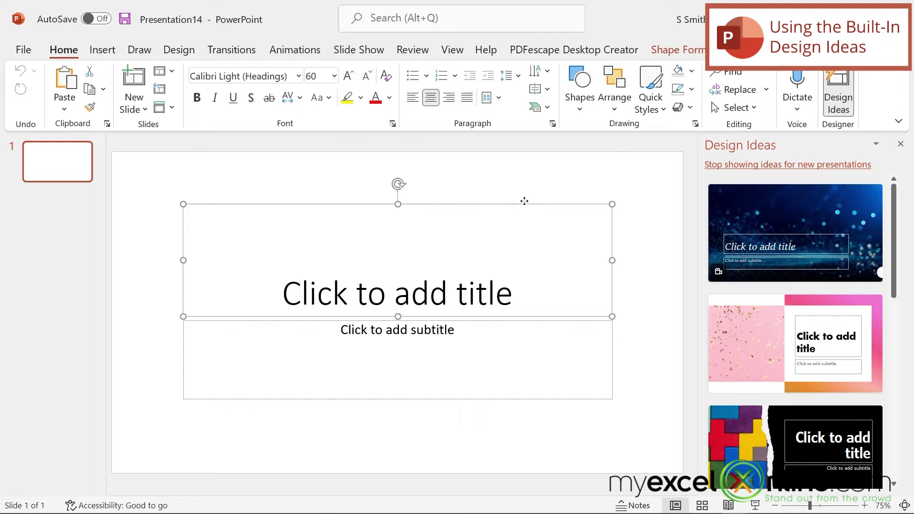
key("Delete")
left_click(493, 320)
key("Delete")
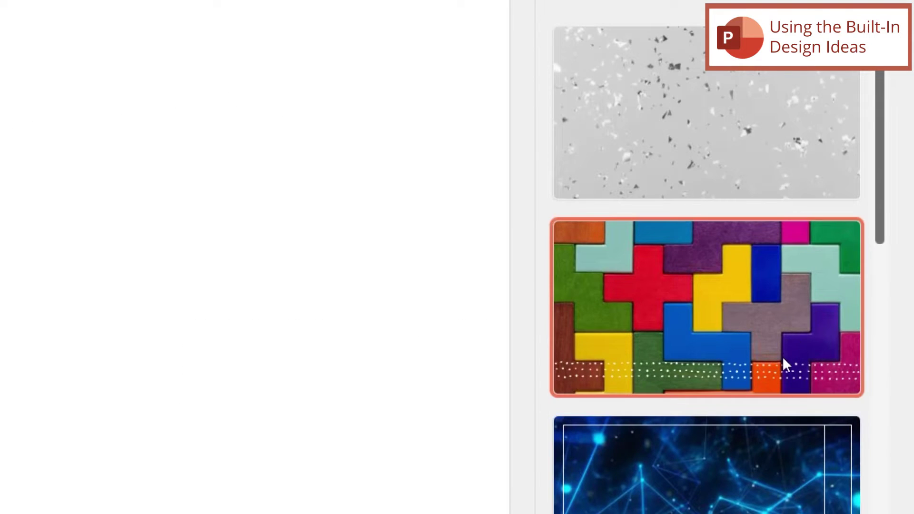
Step: Apply the mountain-lake photo design from Design Ideas
scroll(782, 362, "down", 10)
scroll(786, 367, "down", 5)
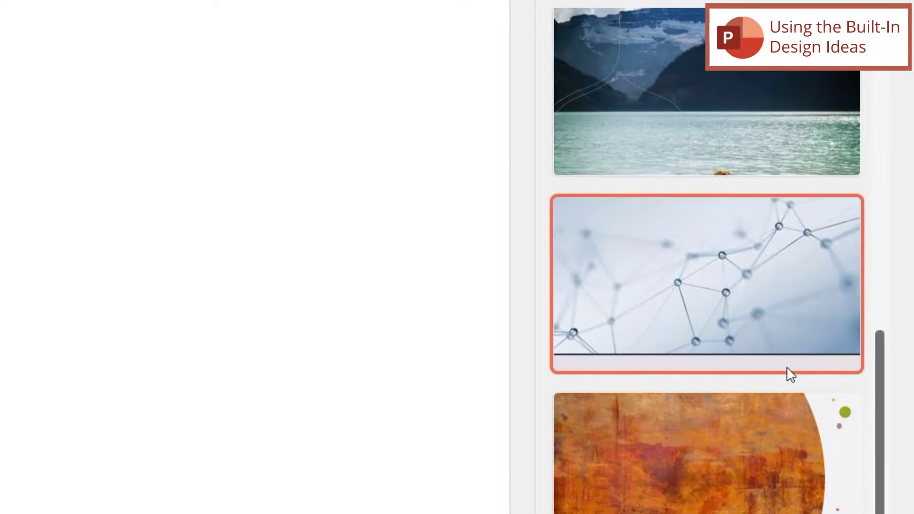
scroll(767, 461, "down", 1)
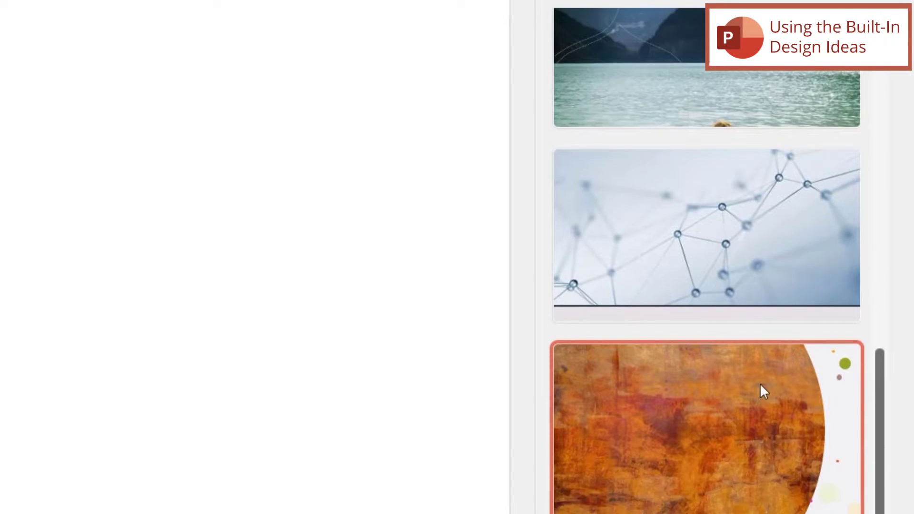
left_click(704, 79)
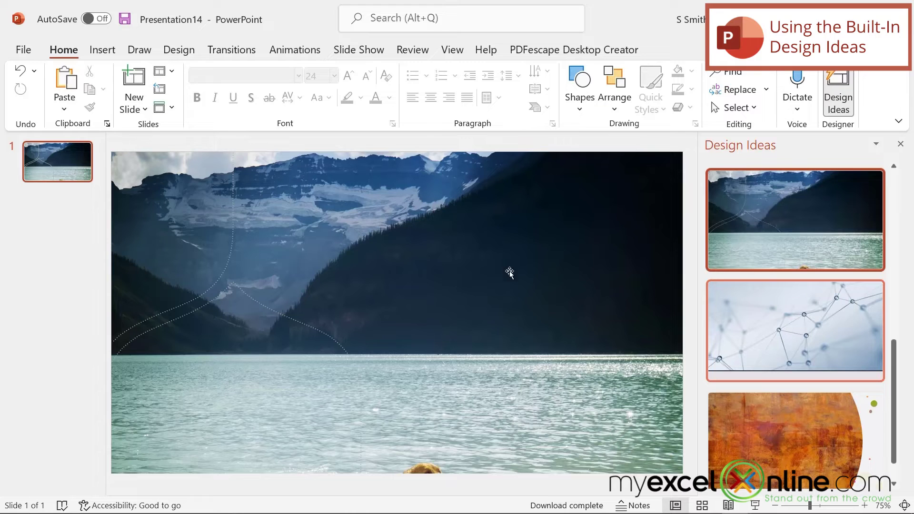
Step: Swap the lake photo for the stock image of red leaves on teal stone found by searching 'fall'
right_click(455, 223)
mouse_move(507, 299)
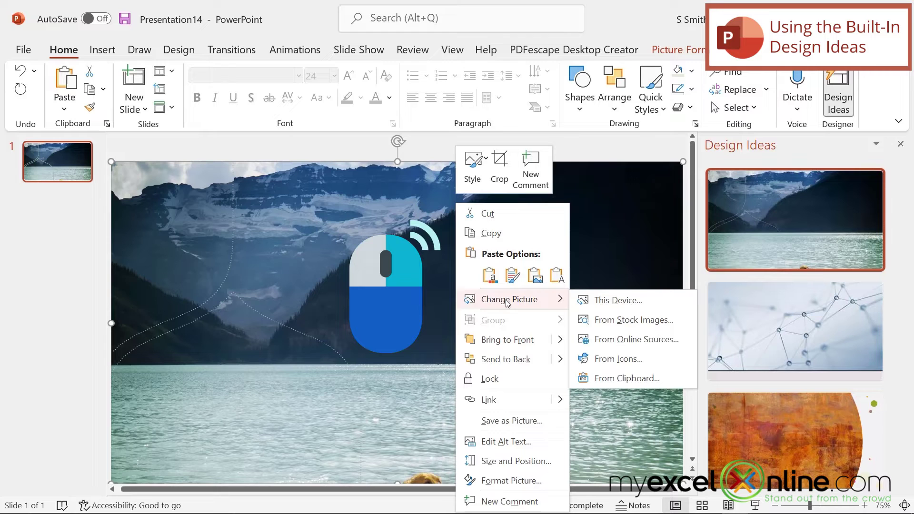
left_click(639, 327)
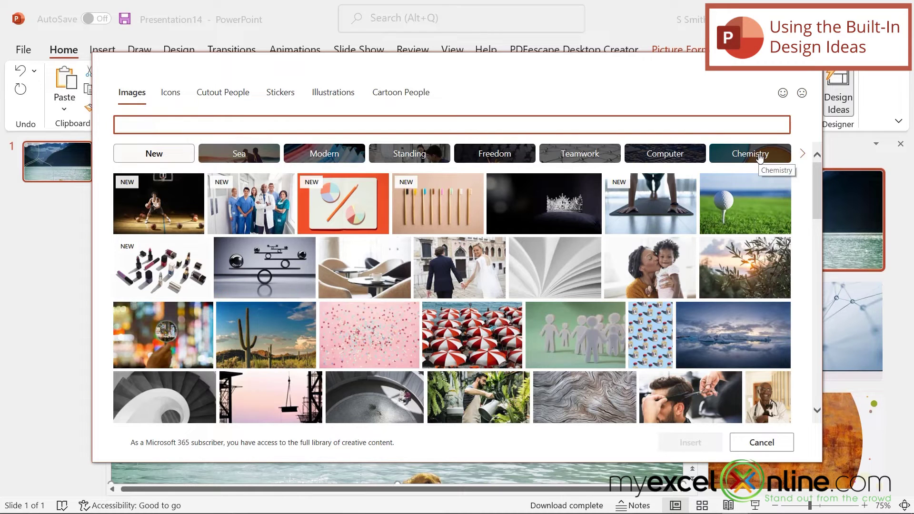
type("fal")
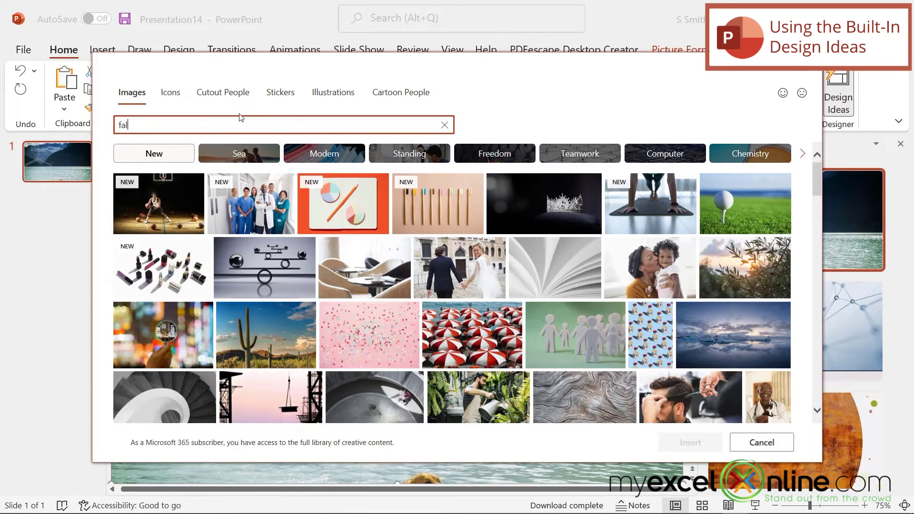
type("l")
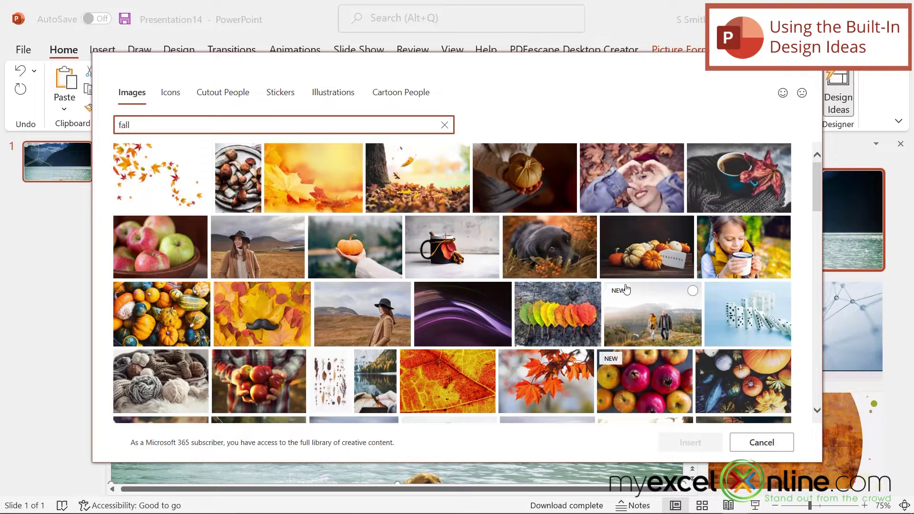
scroll(625, 289, "down", 4)
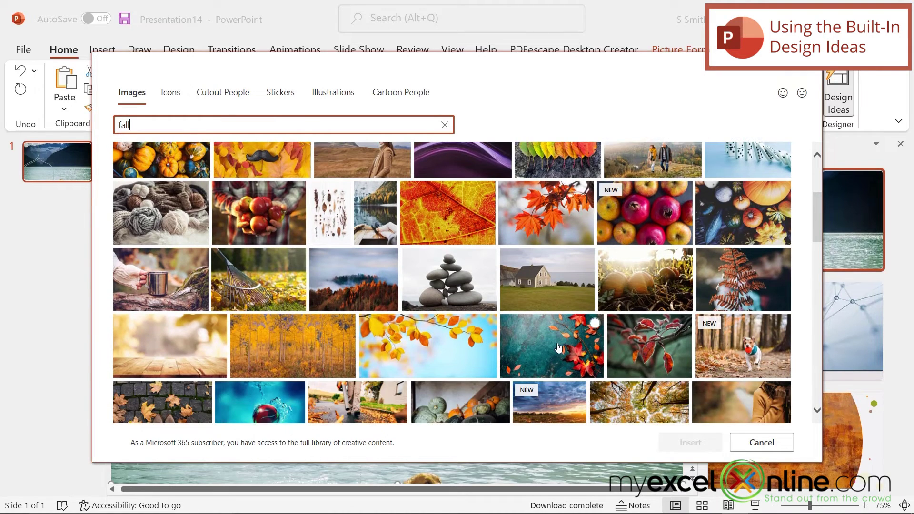
left_click(558, 347)
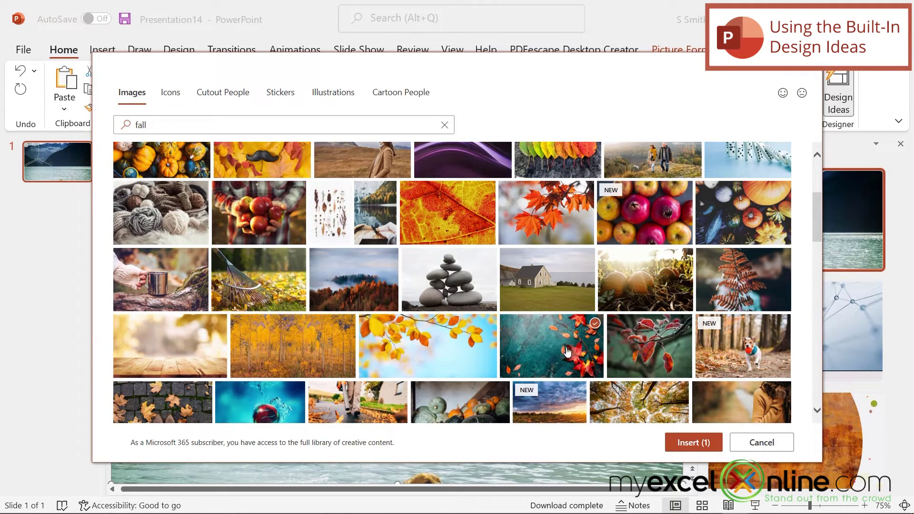
left_click(693, 442)
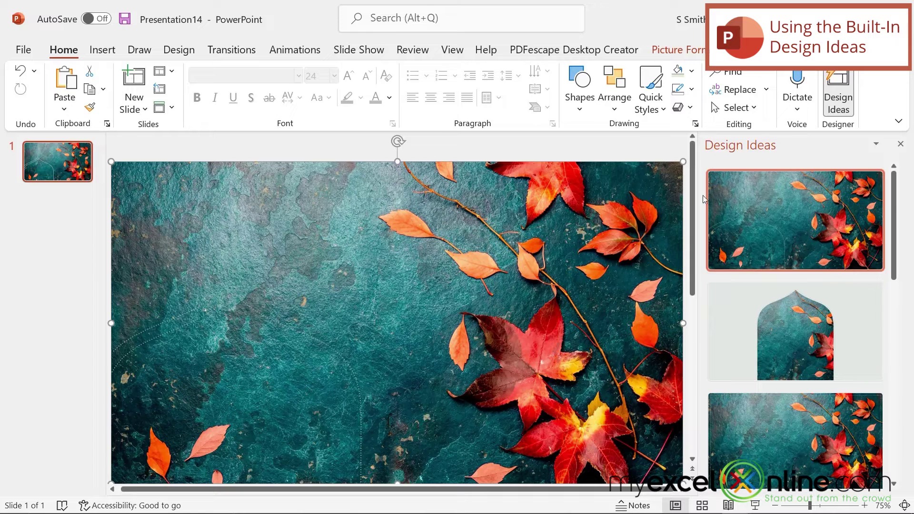
Step: Apply the Title Slide layout, titled 'Fall Hike' with subtitle 'October 11, 2022'
left_click(174, 72)
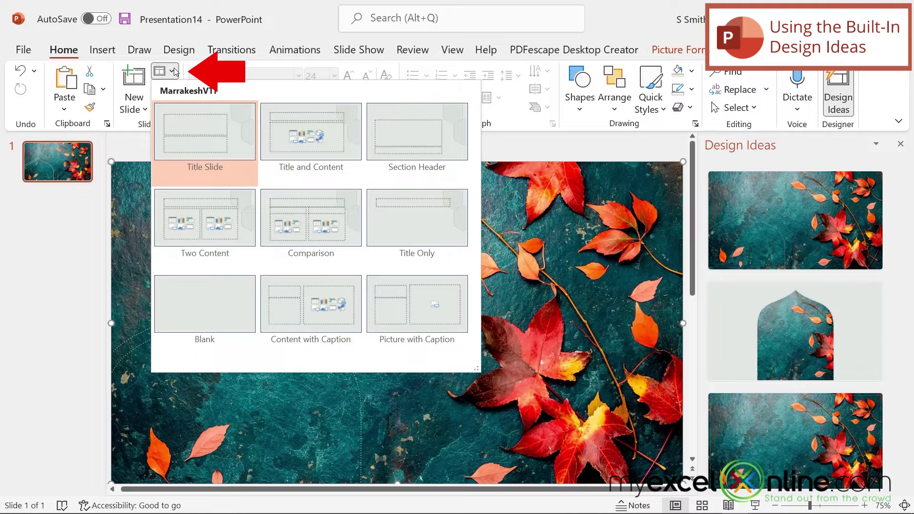
left_click(201, 132)
type("all Hike")
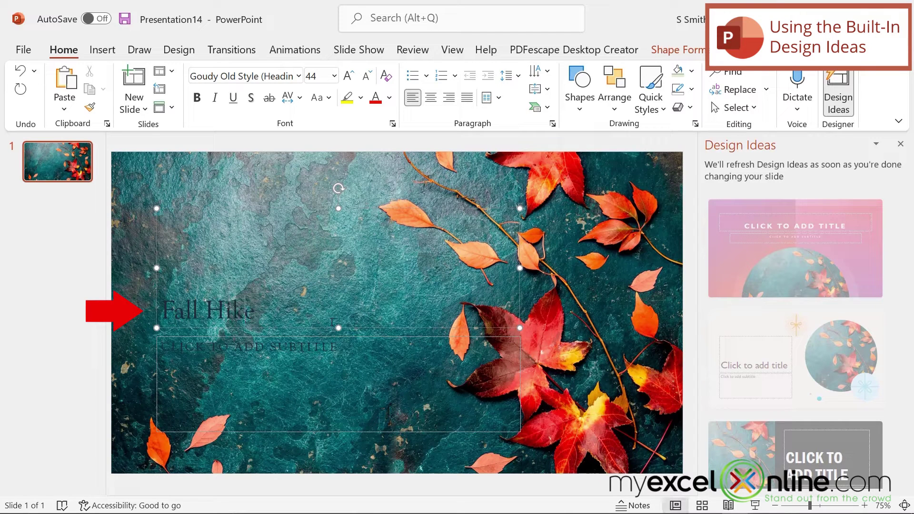
left_click(313, 362)
type("OCTOBER 11, 2022")
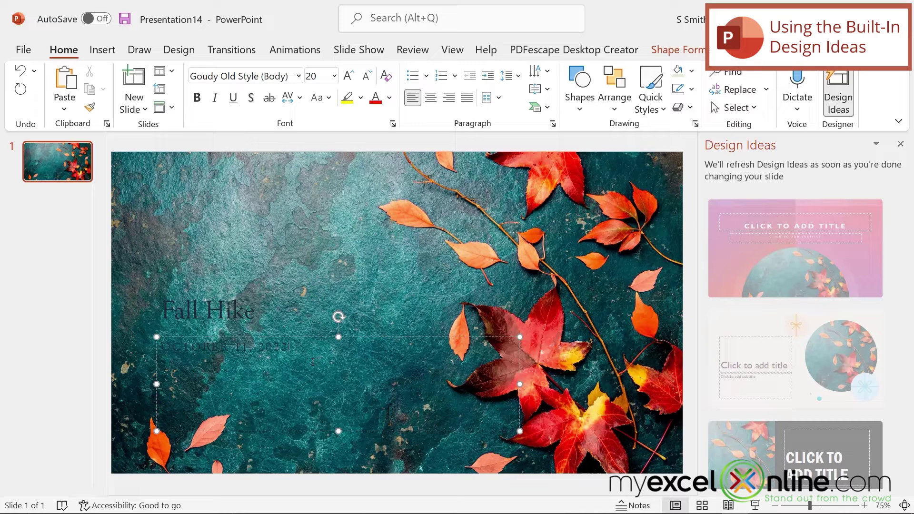
left_click(234, 256)
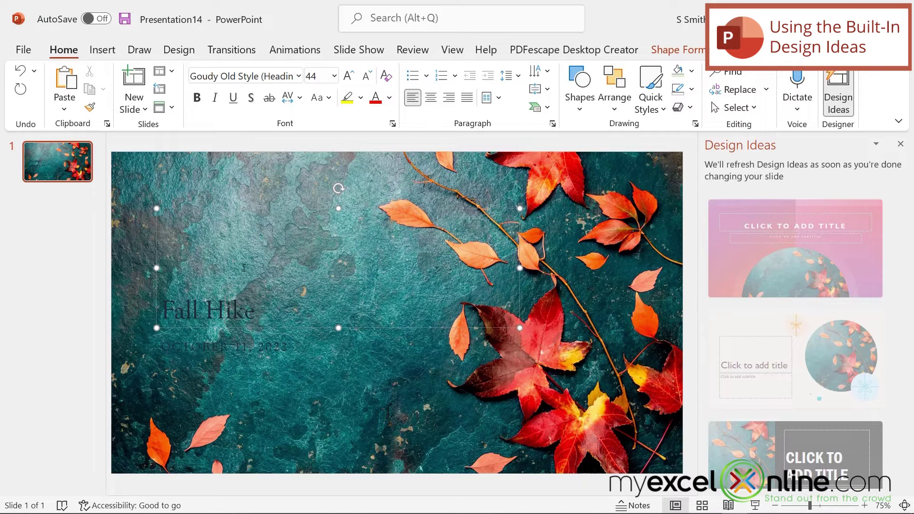
left_click(266, 381)
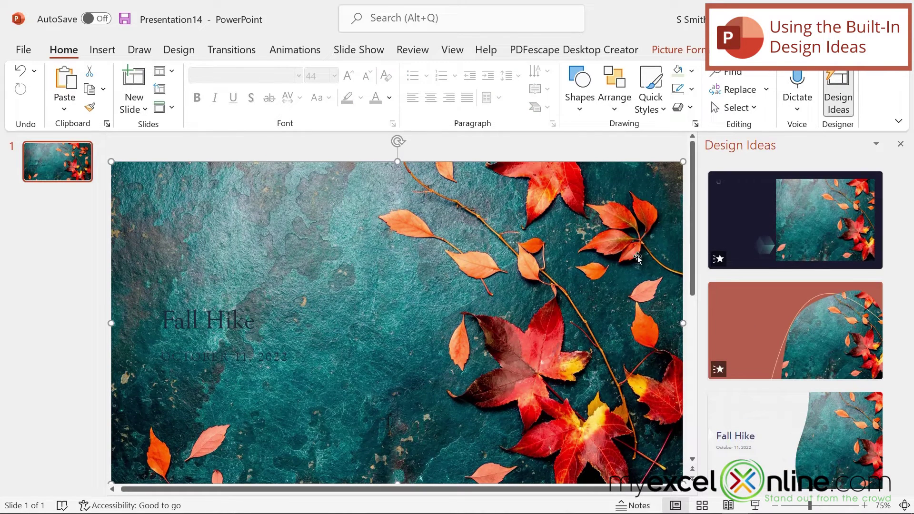
Step: Try the diagonal teal Design Idea, then load more ideas and choose the torn-paper strip layout
scroll(859, 399, "down", 3)
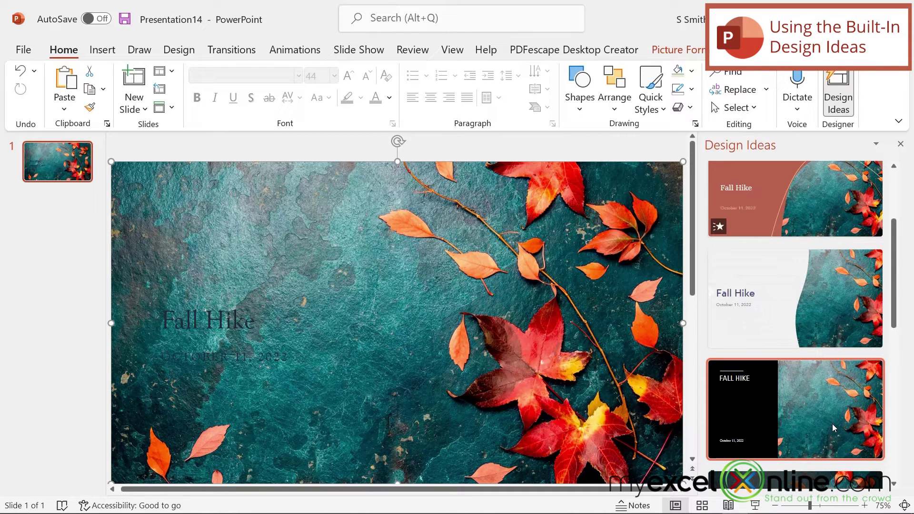
scroll(834, 421, "down", 4)
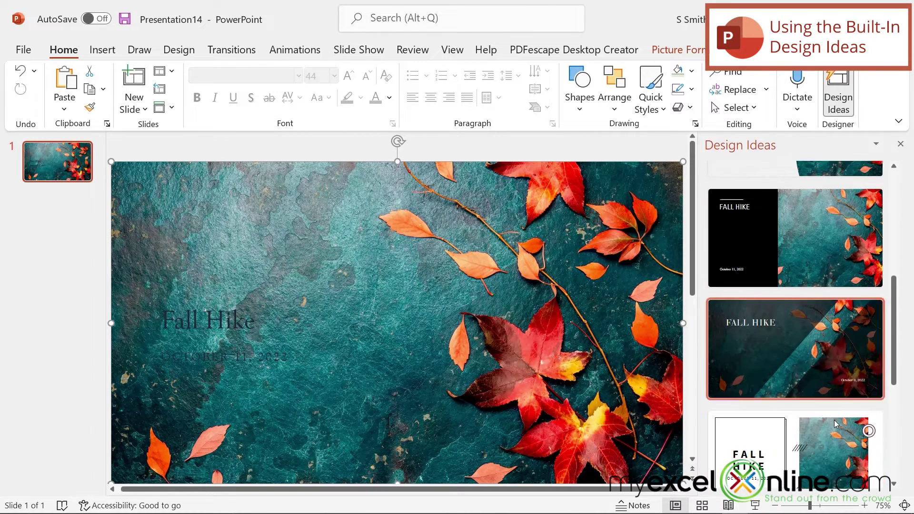
left_click(798, 352)
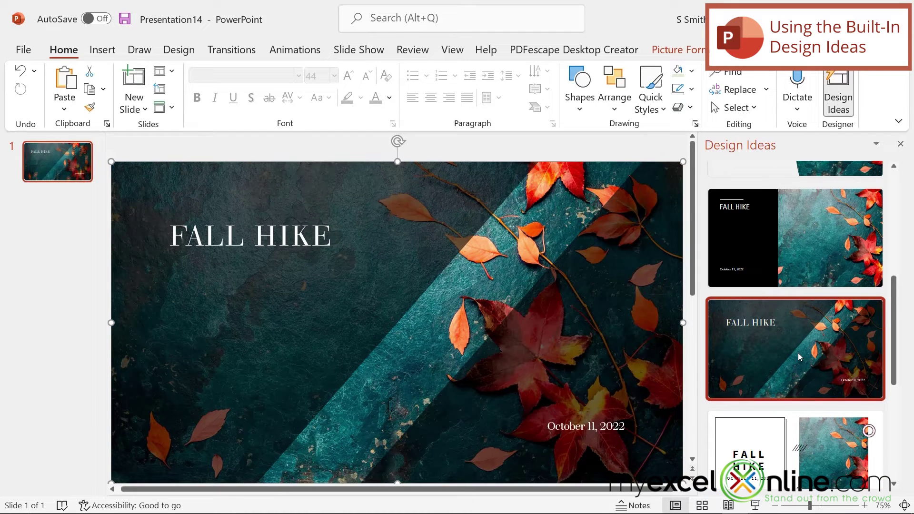
scroll(823, 436, "down", 1)
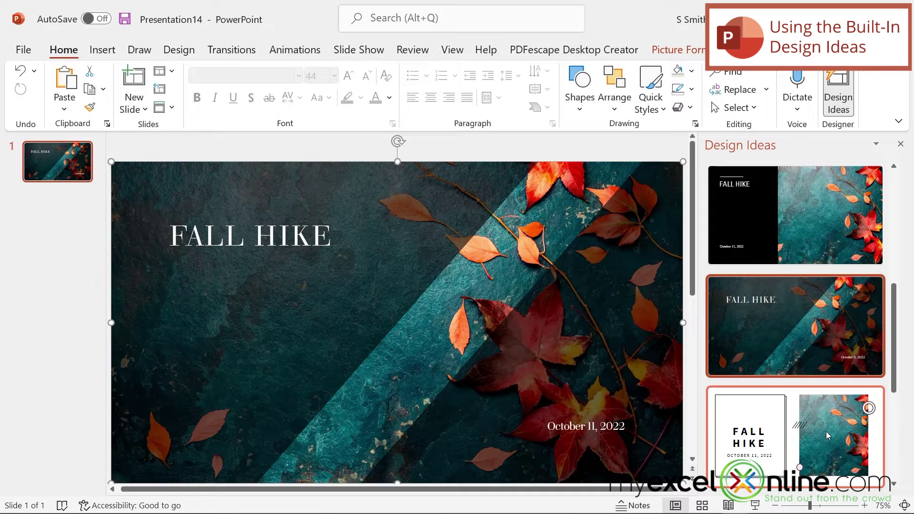
scroll(826, 427, "down", 6)
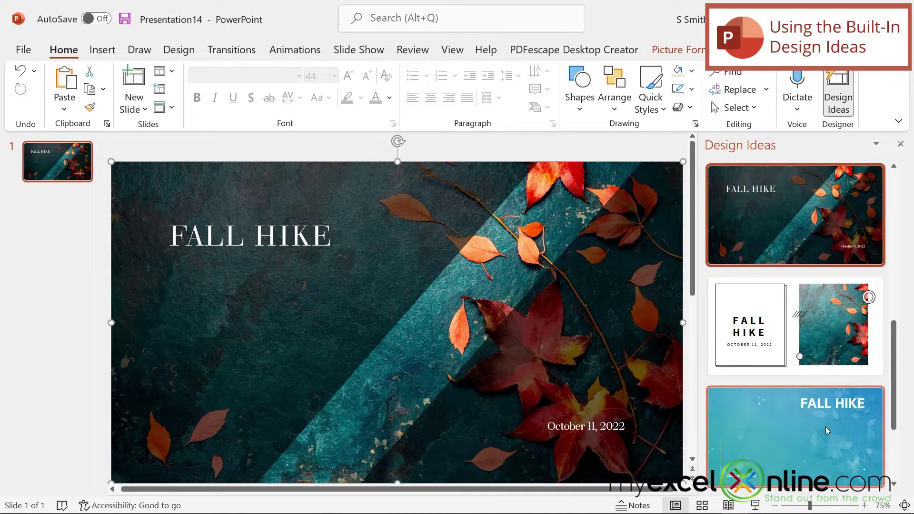
left_click(801, 473)
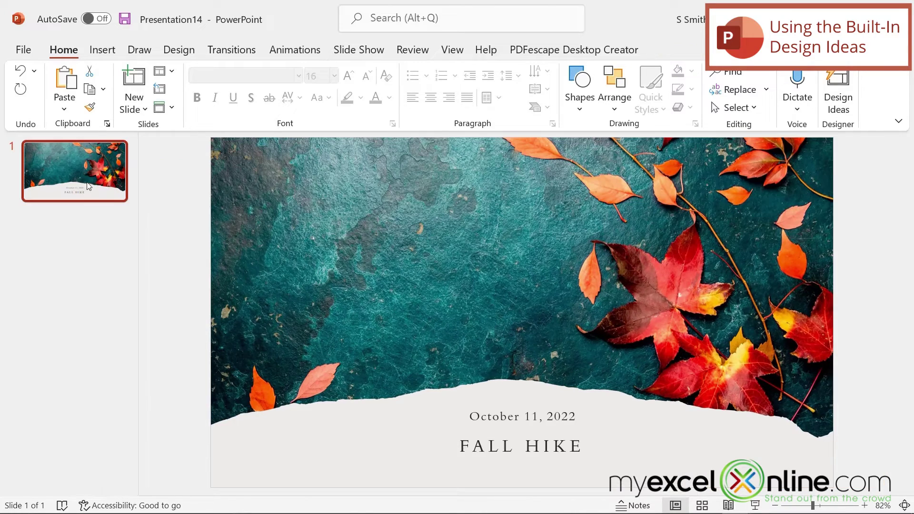
left_click(87, 181)
Step: Duplicate slide 1 and give the copy the title-left, leaves-right Design Idea
right_click(87, 181)
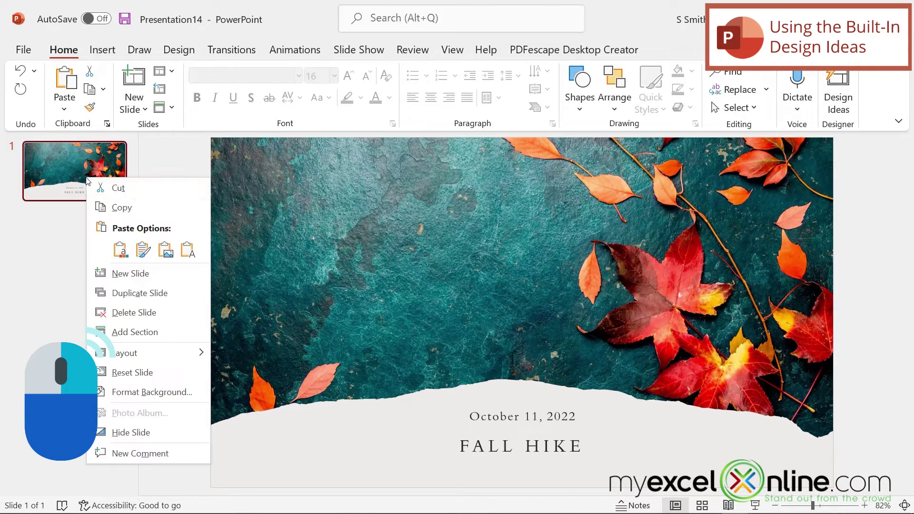
left_click(140, 292)
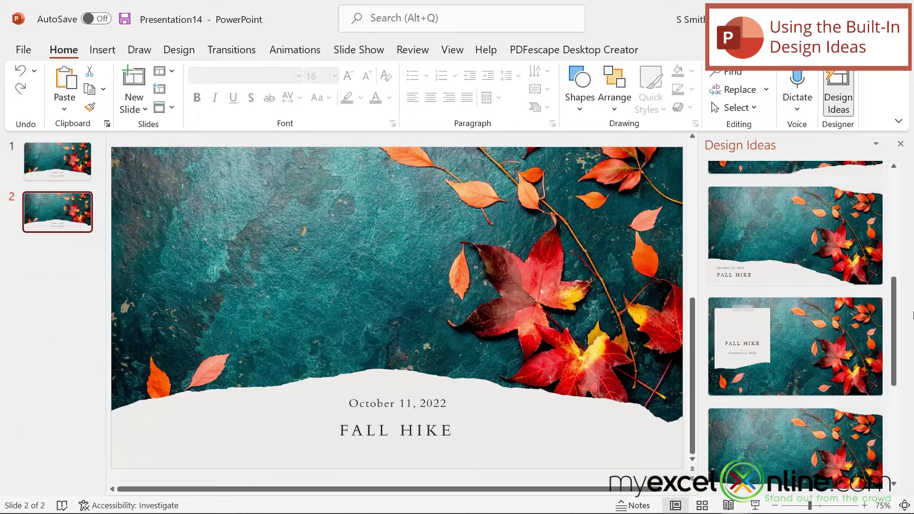
scroll(905, 418, "down", 5)
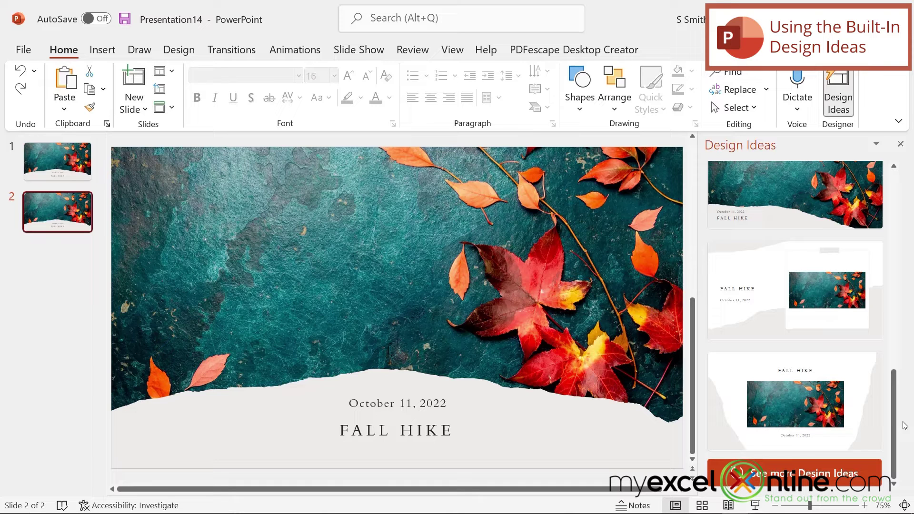
scroll(904, 425, "down", 5)
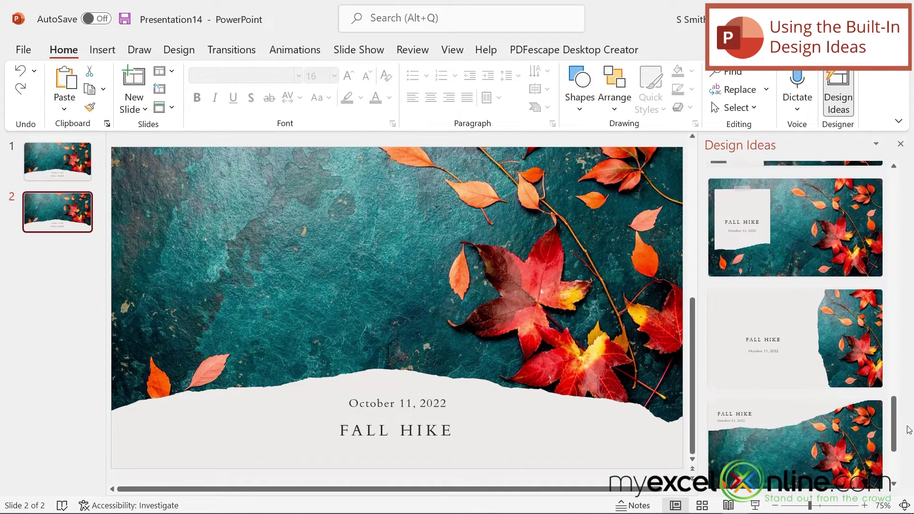
scroll(908, 430, "down", 2)
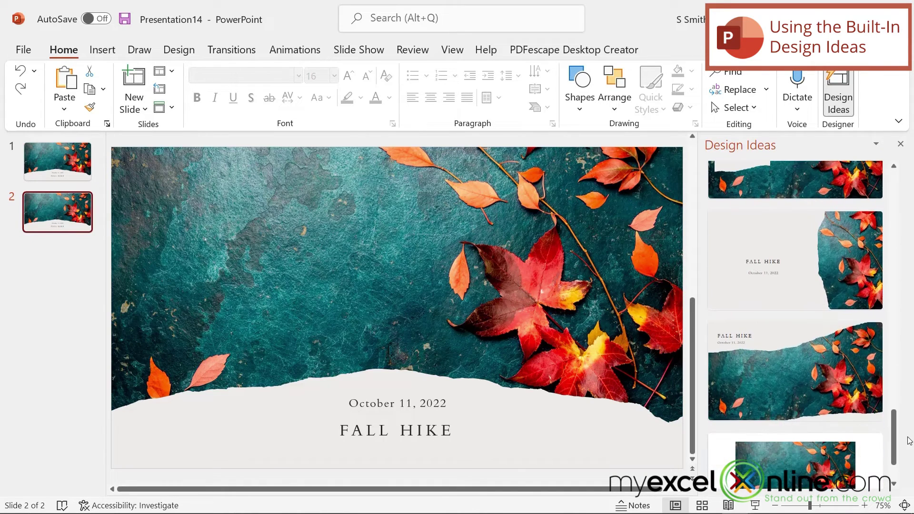
left_click(804, 250)
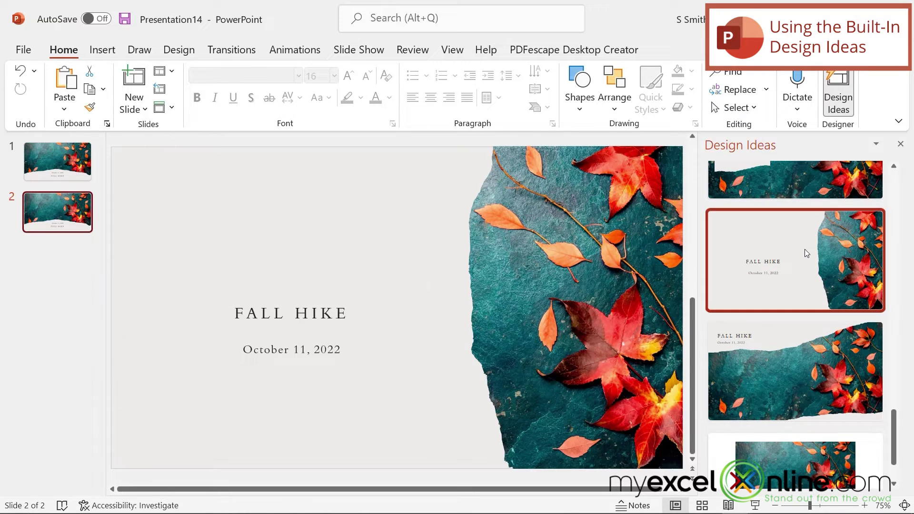
Step: Apply the Content with Caption layout to slide 2 and move the October 11, 2022 date left, clear of the leaves
left_click(164, 72)
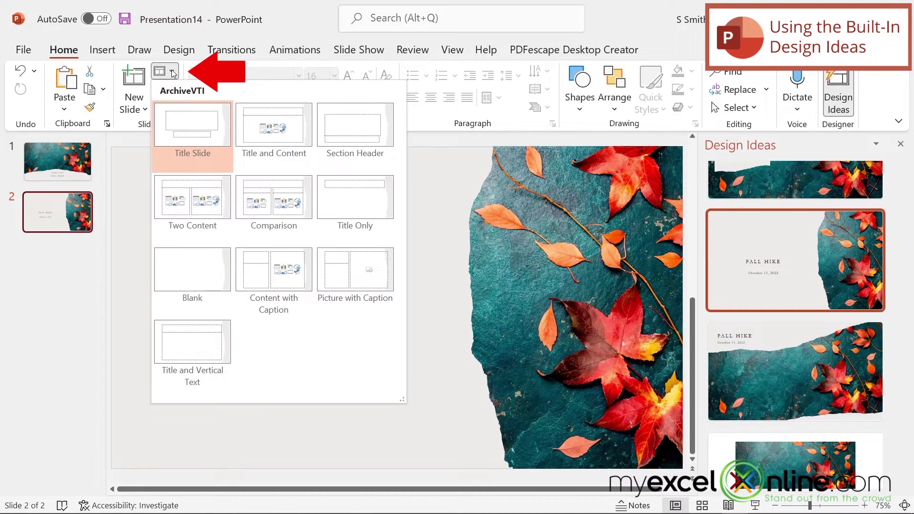
left_click(277, 291)
left_click(408, 181)
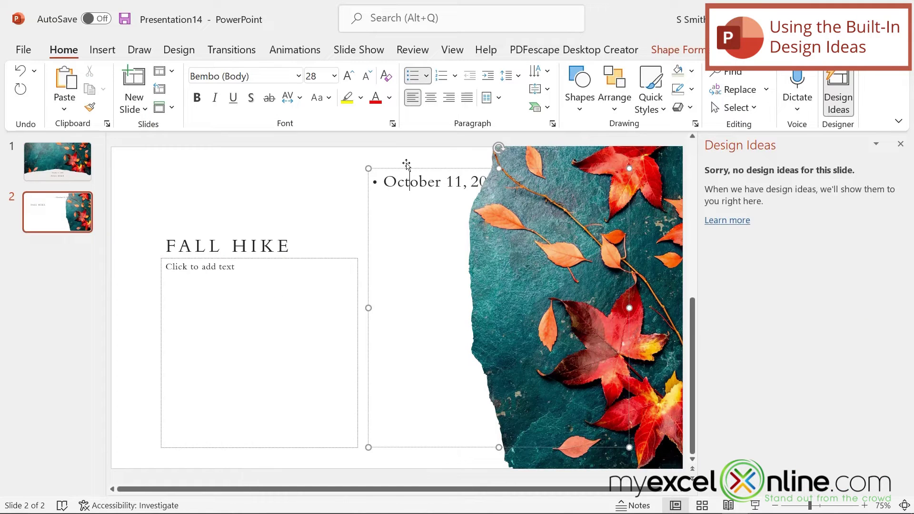
left_click_drag(406, 164, 342, 161)
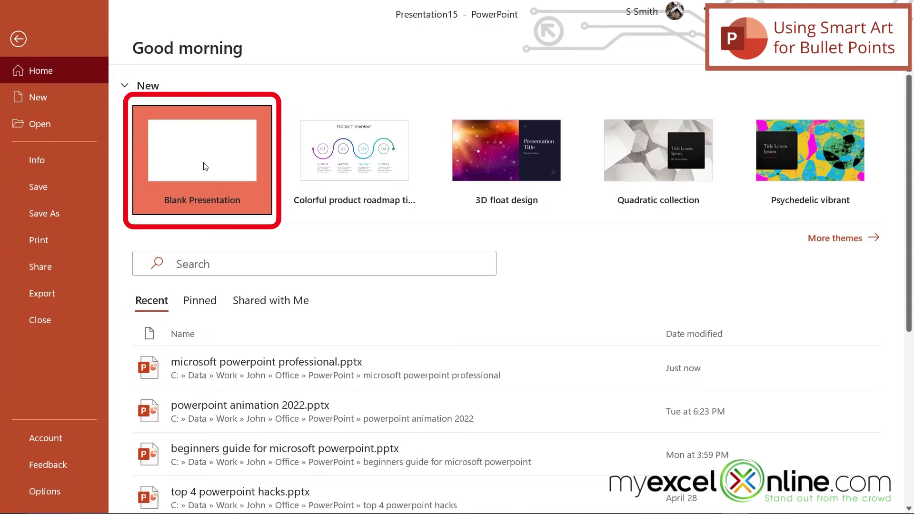
Step: Create a new blank presentation and show the slide layout gallery
left_click(204, 167)
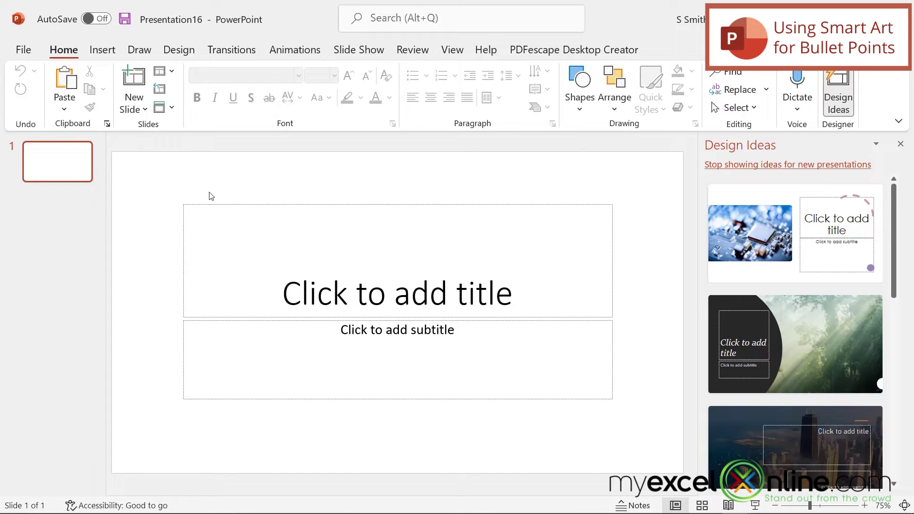
left_click(169, 74)
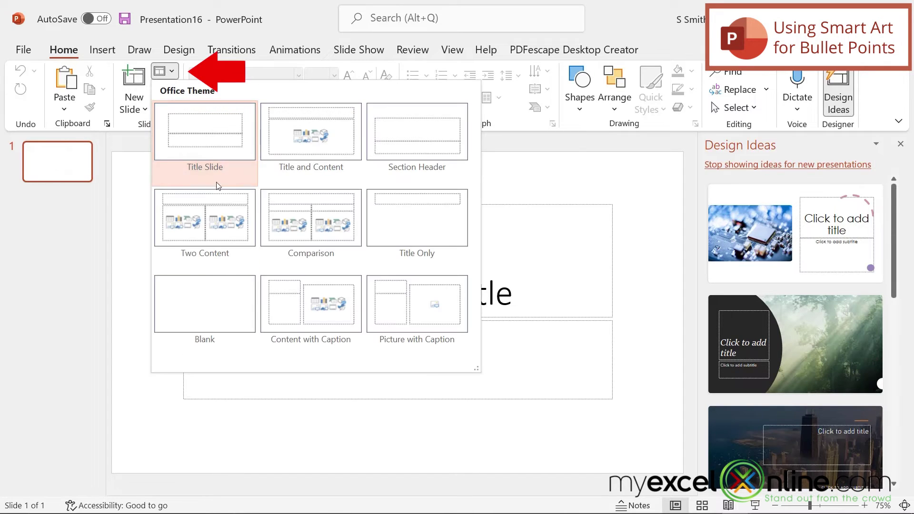
Step: Apply Title and Content, enter bullets Topic 1, Topic 2, Topic 3, and title it 'Topics of teh Day'
left_click(319, 138)
left_click(285, 247)
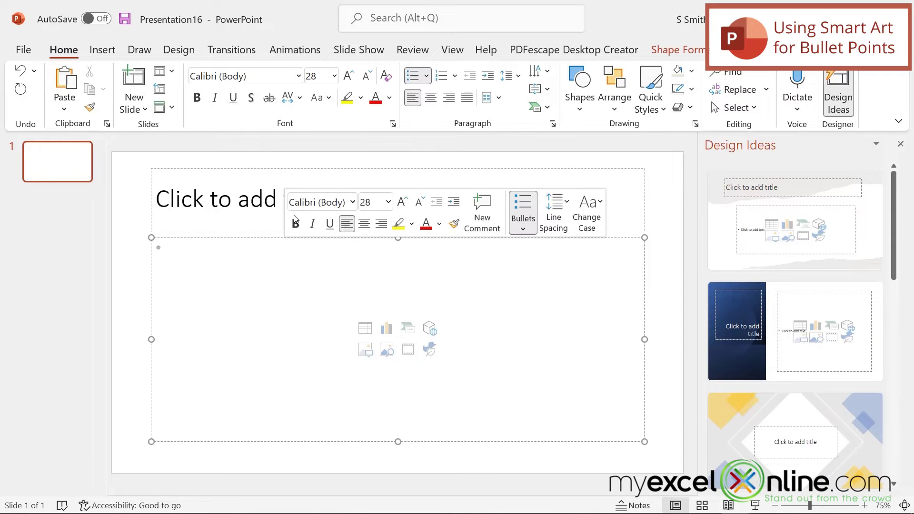
type("Topic 1")
key("Return")
type("Topic 2")
key("Return")
type("Topic 3")
key("Return")
key("BackSpace")
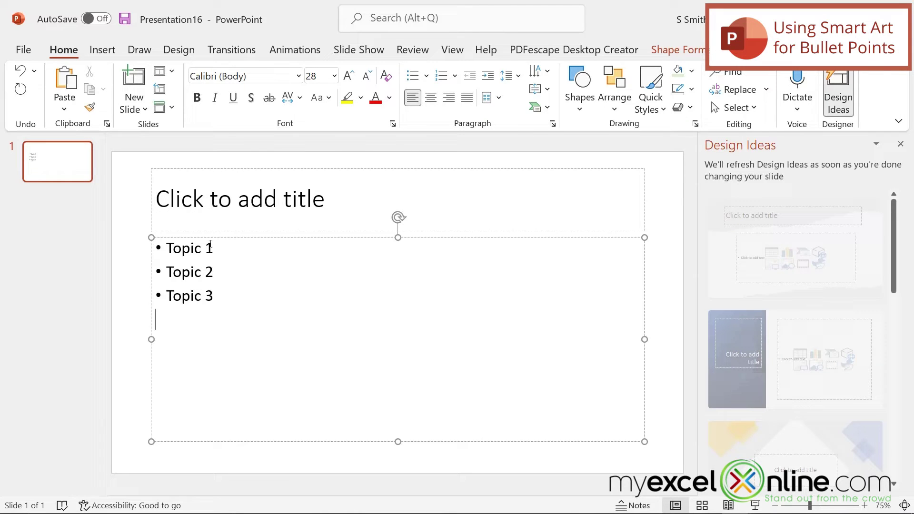
left_click(278, 198)
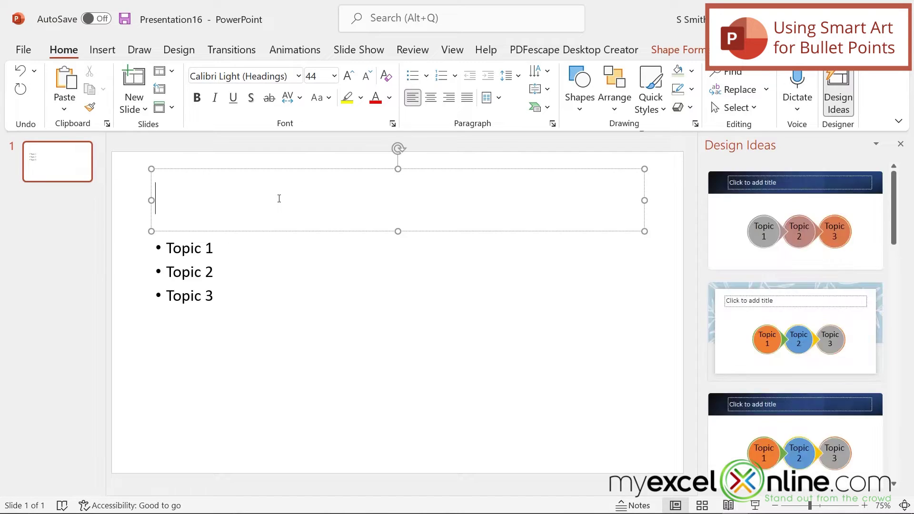
type("Topics of te")
type("h Day")
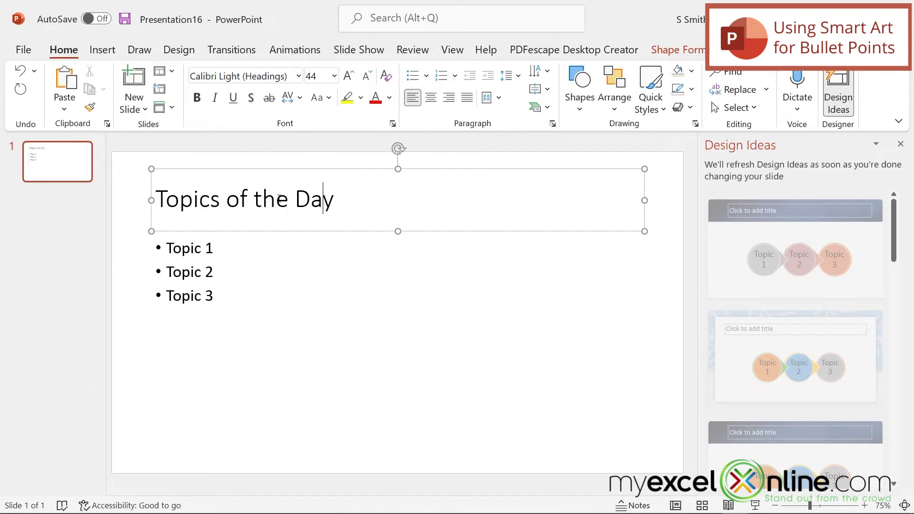
Step: Convert the Topic 1, Topic 2, Topic 3 bullet box into a Horizontal Bullet List SmartArt
left_click(223, 305)
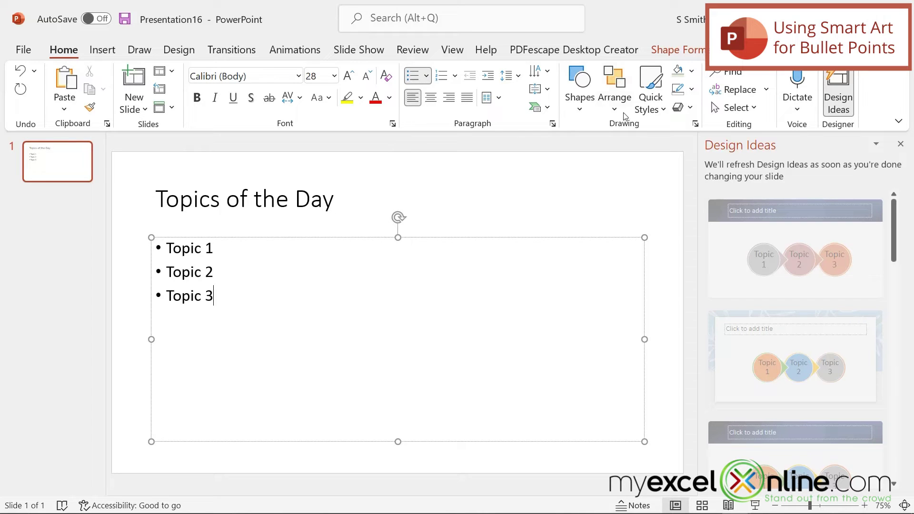
left_click(548, 109)
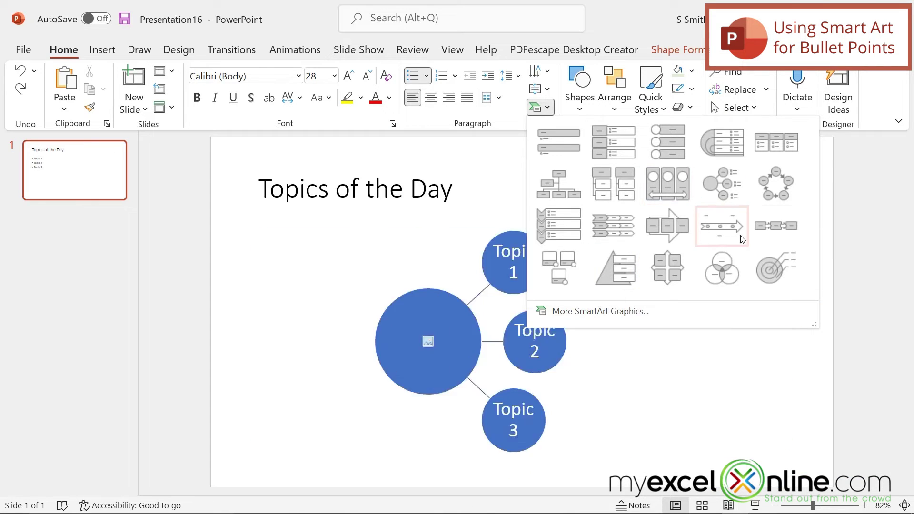
left_click(782, 163)
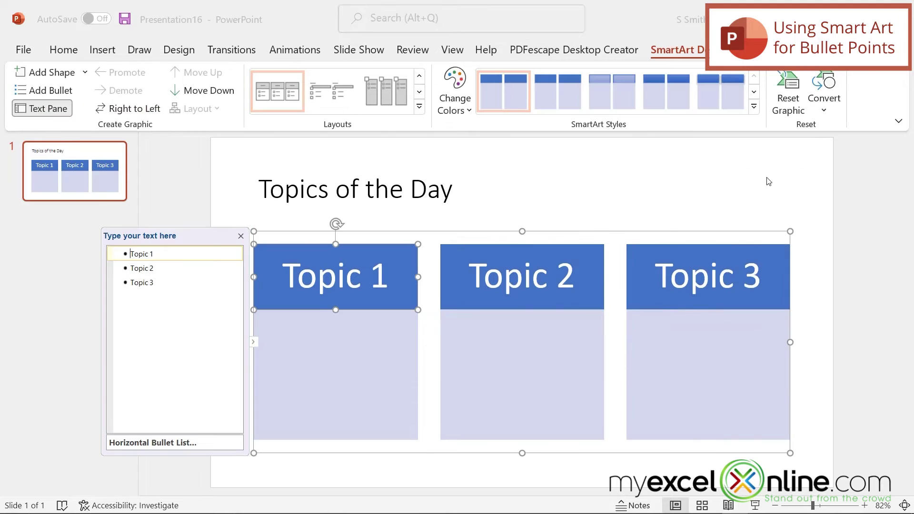
Step: Give the SmartArt a 3-D bevel style and Gradient Range - Accent 5 colours, then hide its text pane
left_click(755, 95)
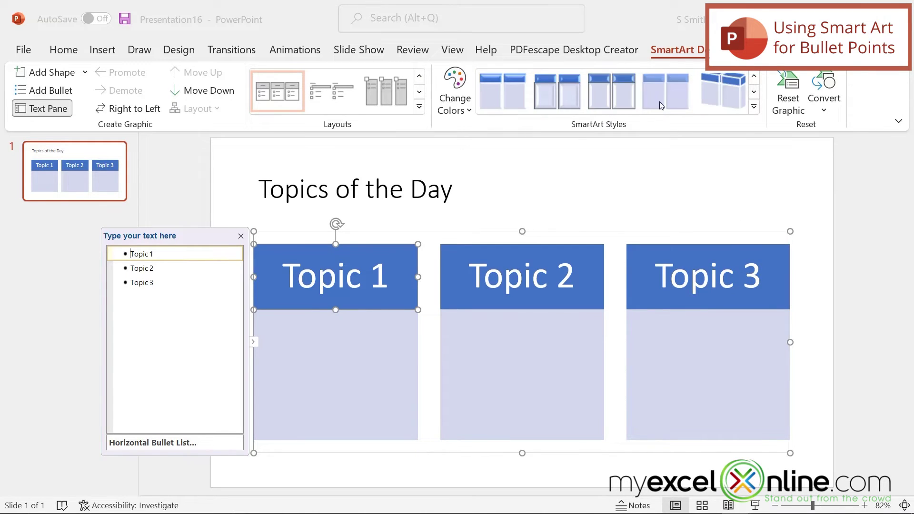
left_click(615, 88)
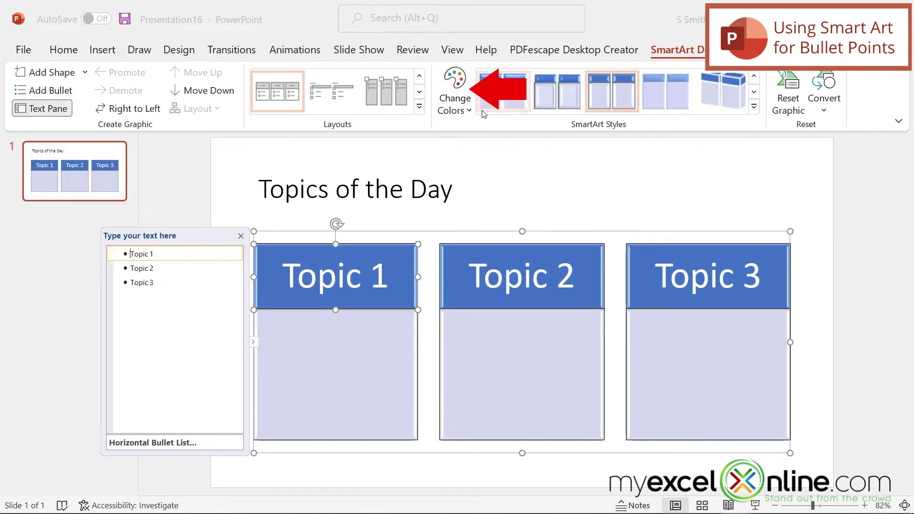
left_click(468, 114)
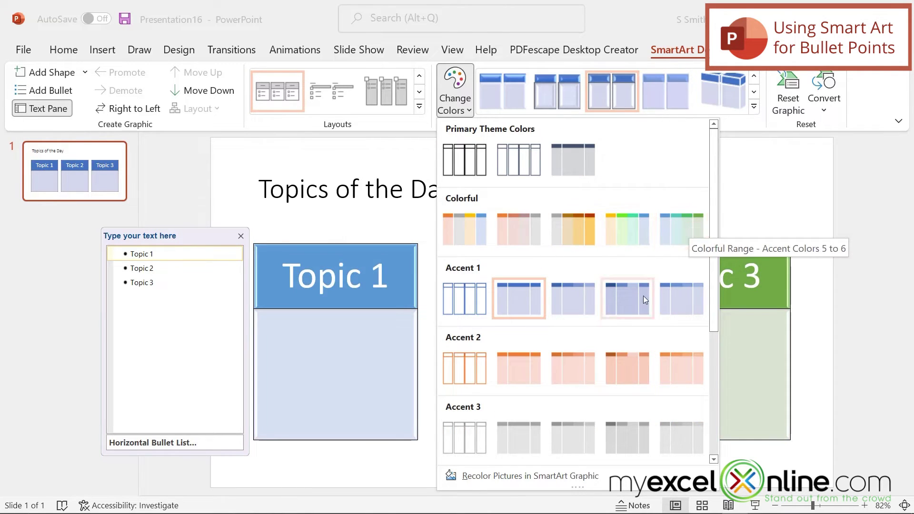
scroll(643, 299, "down", 3)
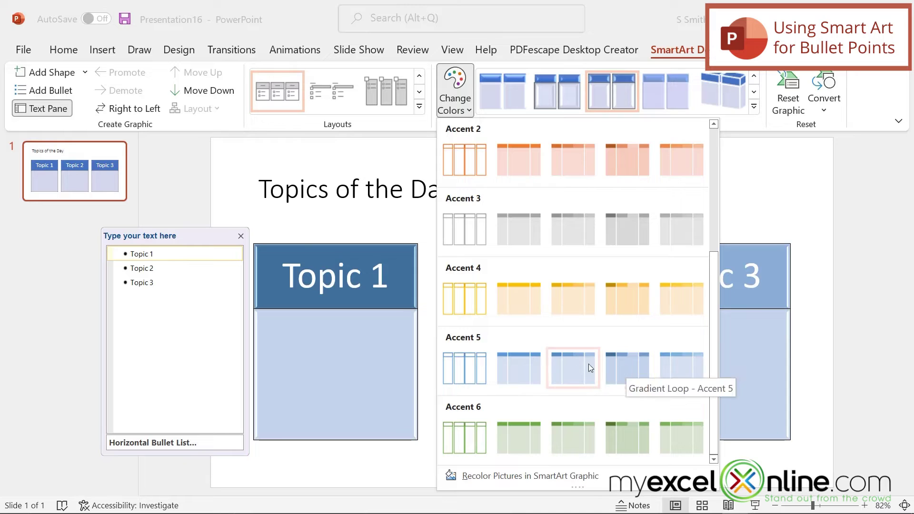
left_click(526, 370)
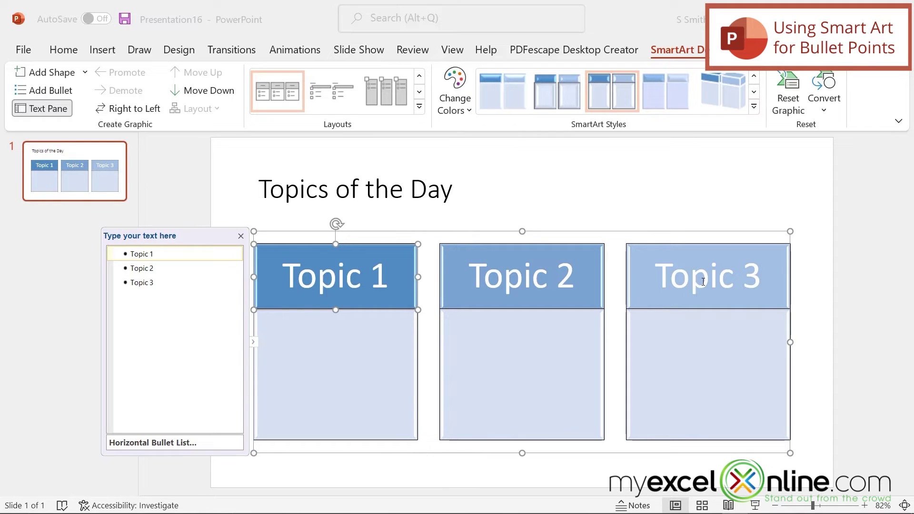
key("alt+F4")
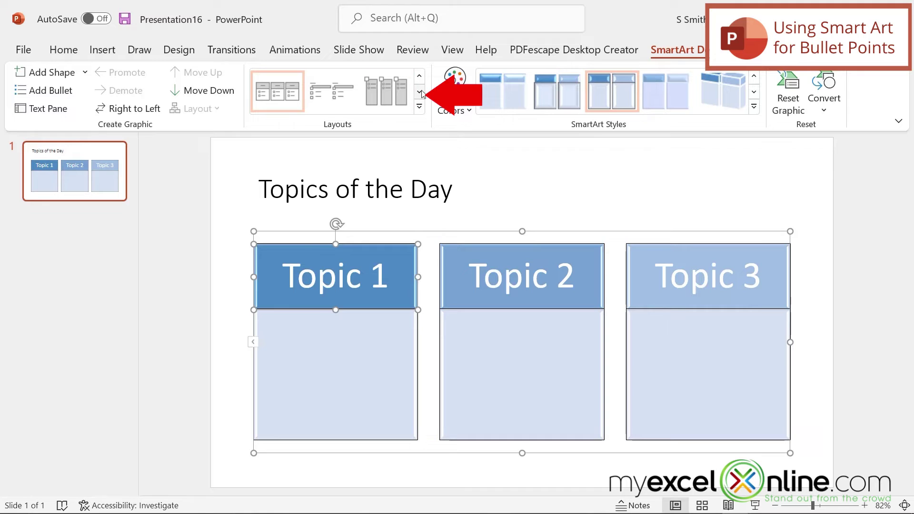
Step: Switch the topics SmartArt to the arrow layout from the full Layouts gallery
left_click(419, 111)
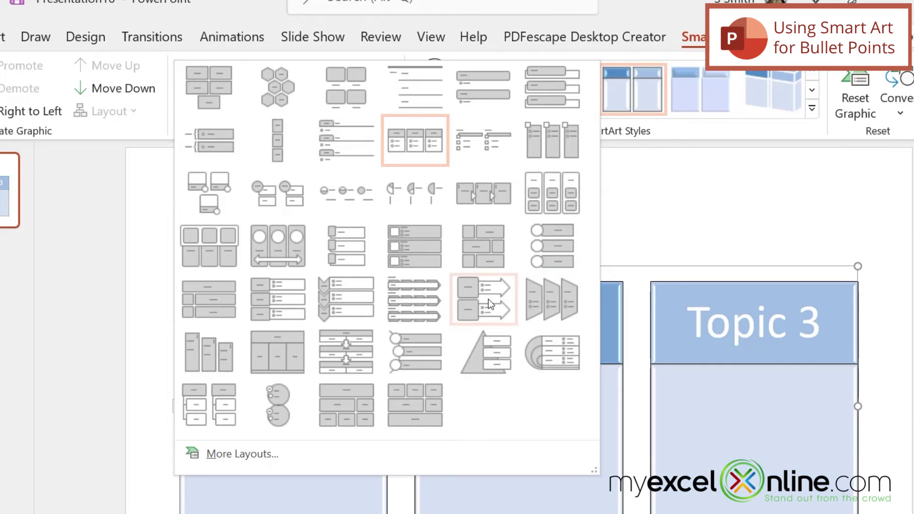
left_click(490, 305)
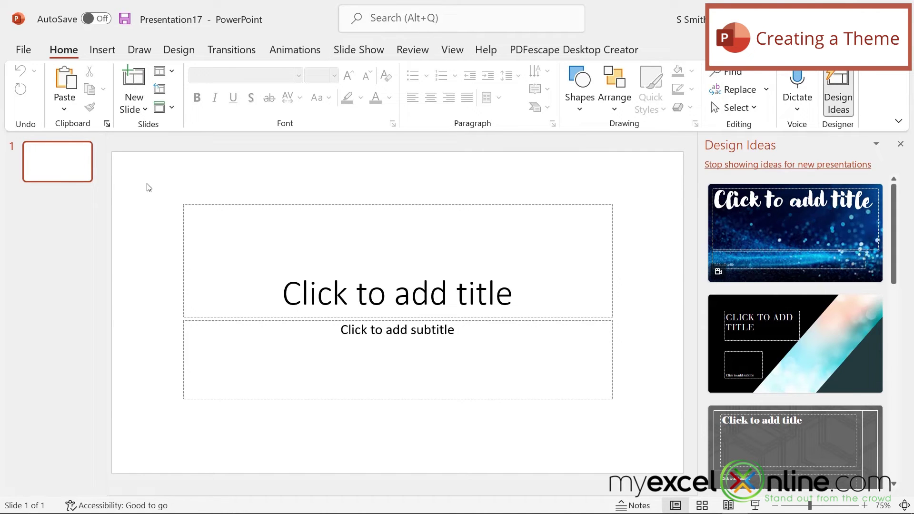
Step: Create another blank presentation and apply the Circuit theme from the Design themes gallery
left_click(21, 50)
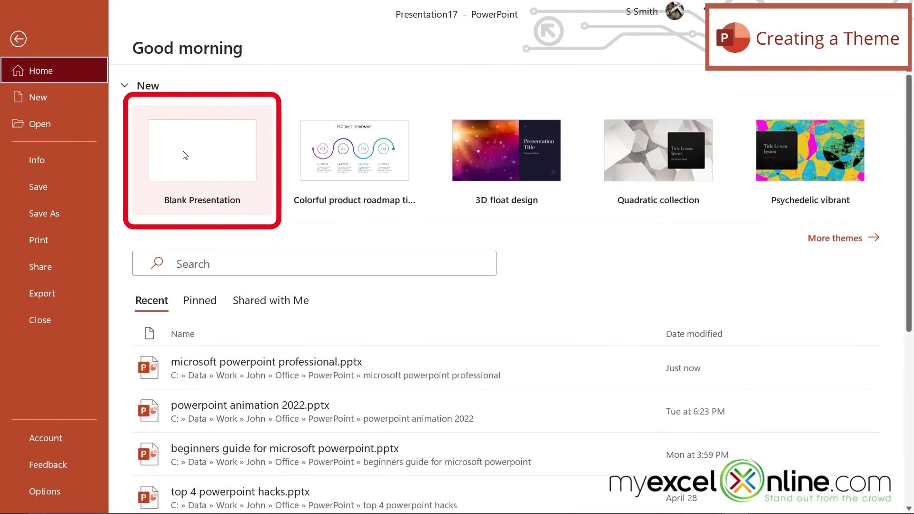
left_click(185, 155)
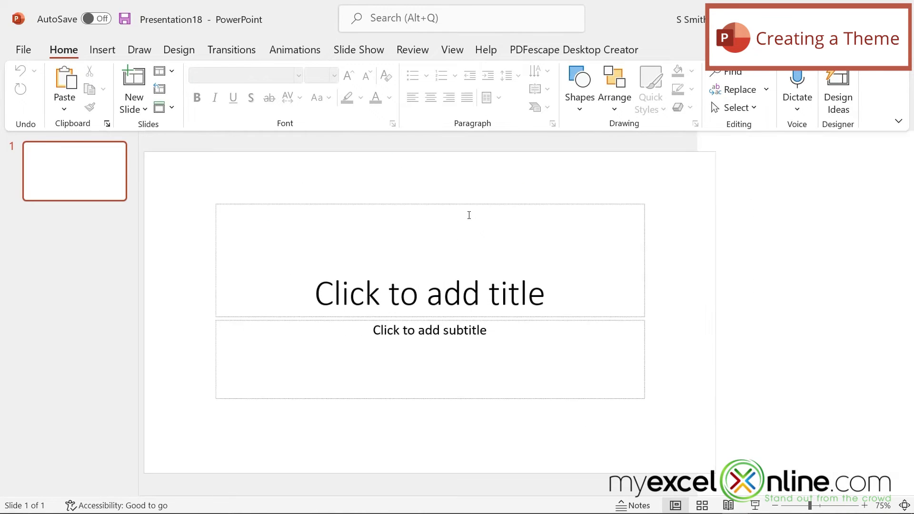
left_click(181, 53)
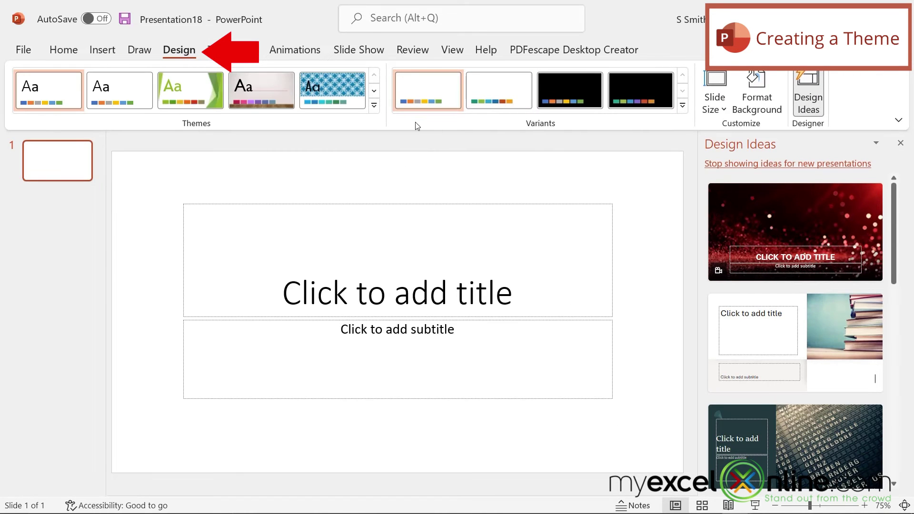
left_click(374, 91)
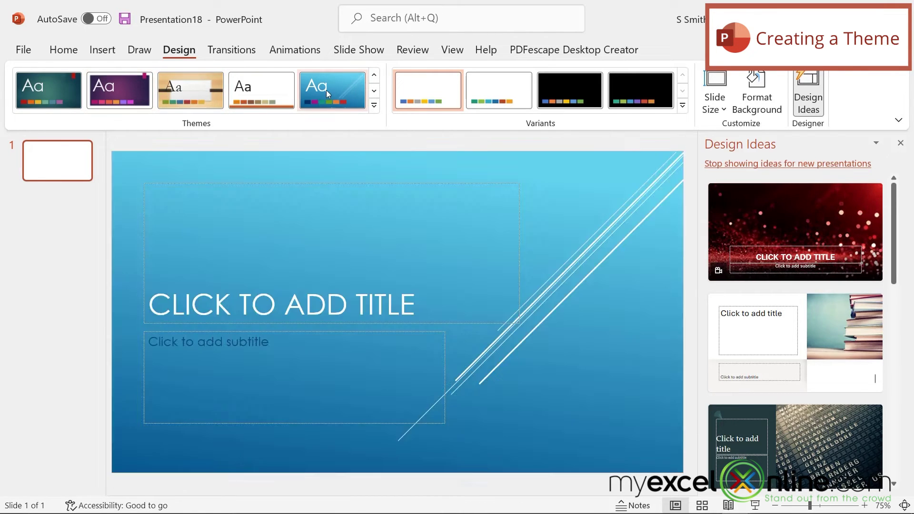
left_click(374, 91)
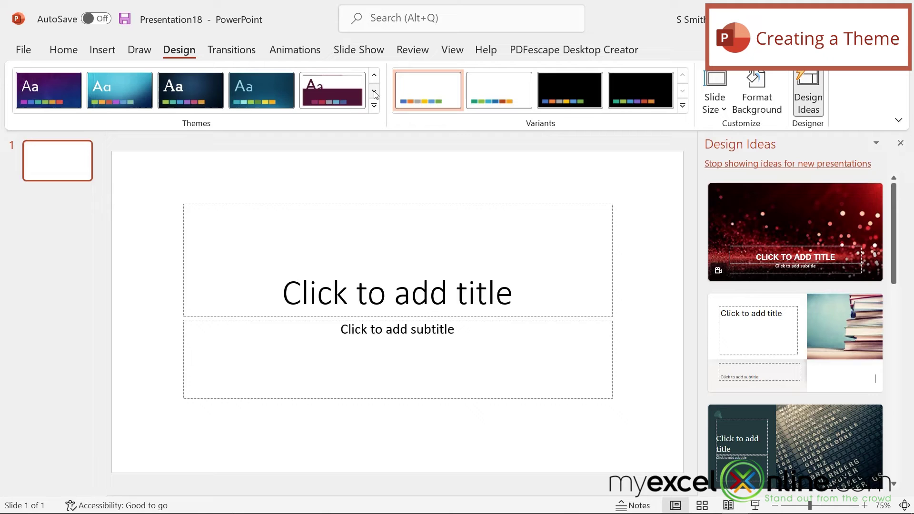
left_click(114, 92)
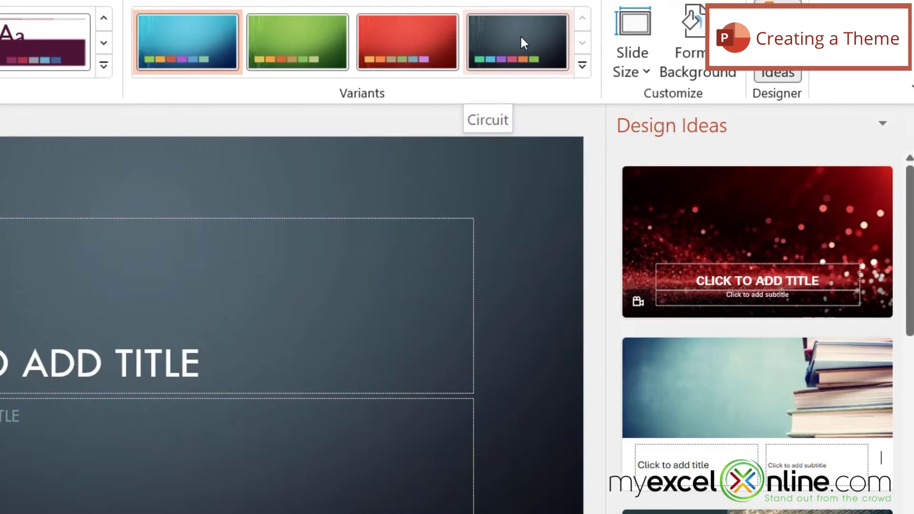
Step: Switch Circuit to its dark variant and set the theme colours to Office 2007 - 2010
left_click(520, 35)
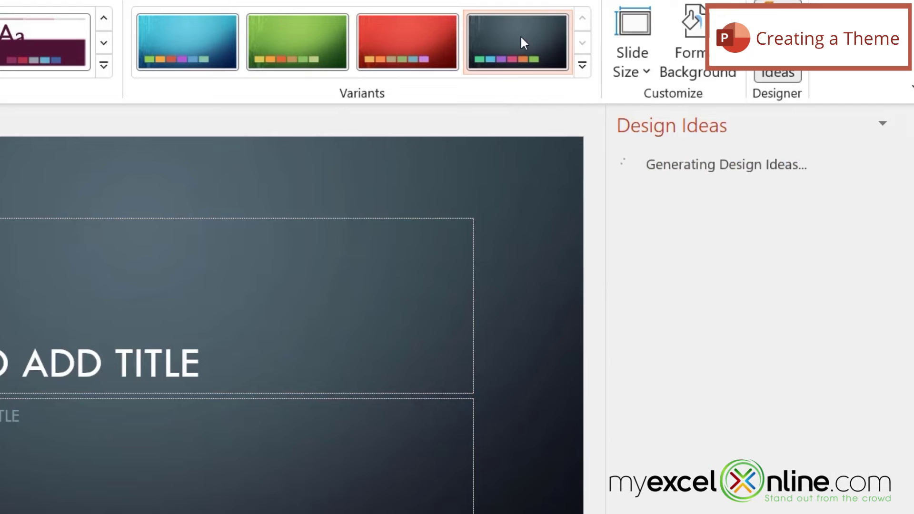
left_click(581, 66)
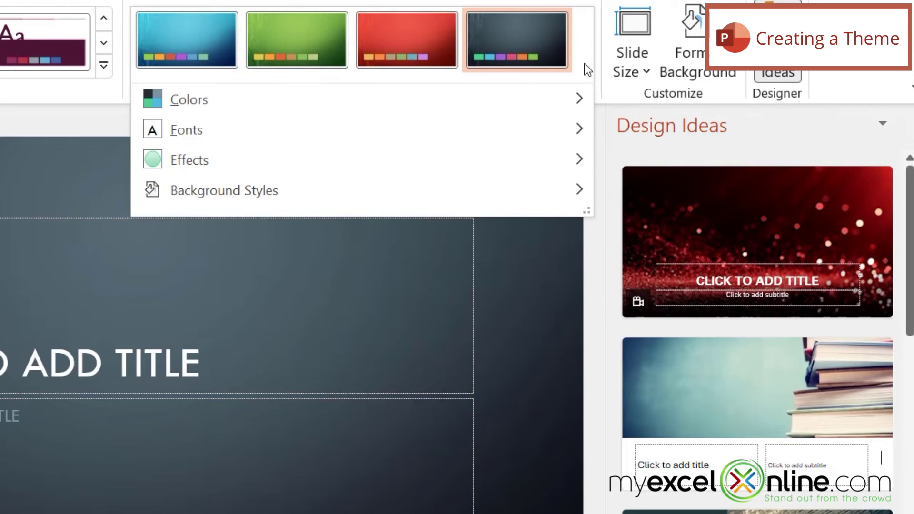
mouse_move(519, 92)
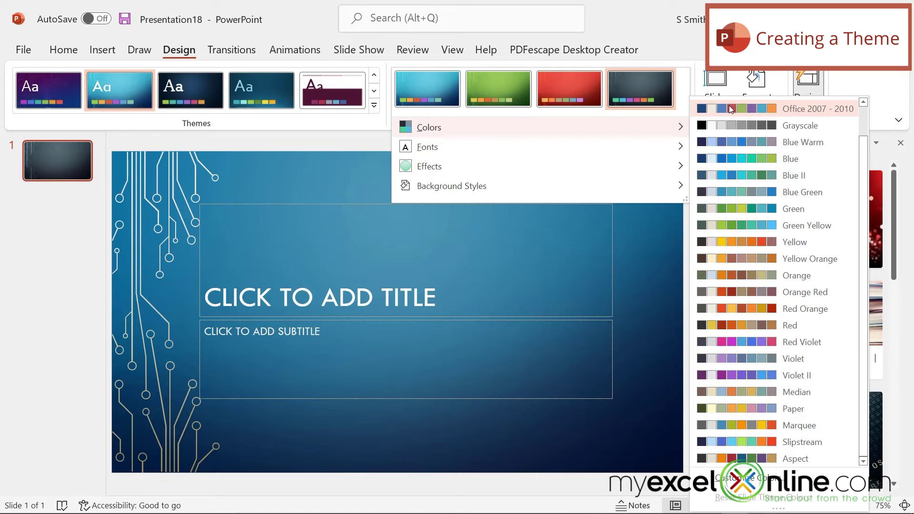
left_click(729, 107)
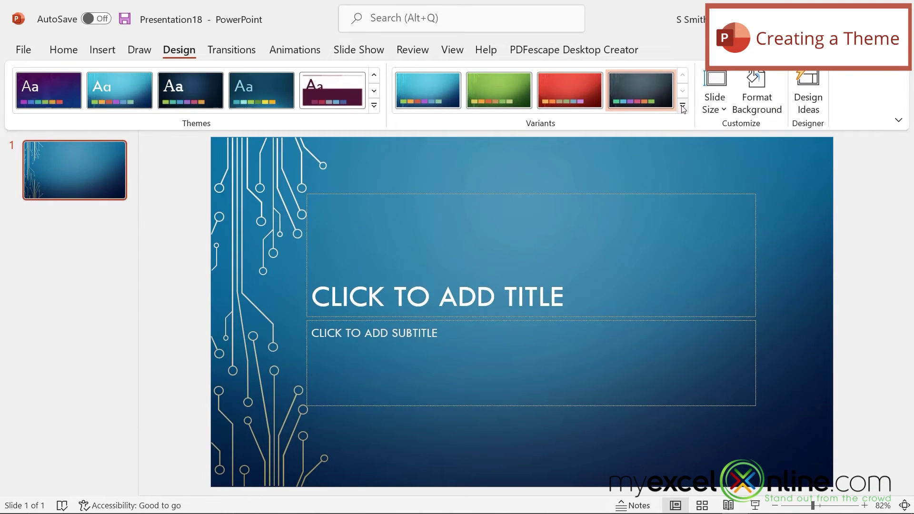
Step: Set the theme fonts to Century Schoolbook and apply the dark grey background style
left_click(683, 106)
mouse_move(676, 148)
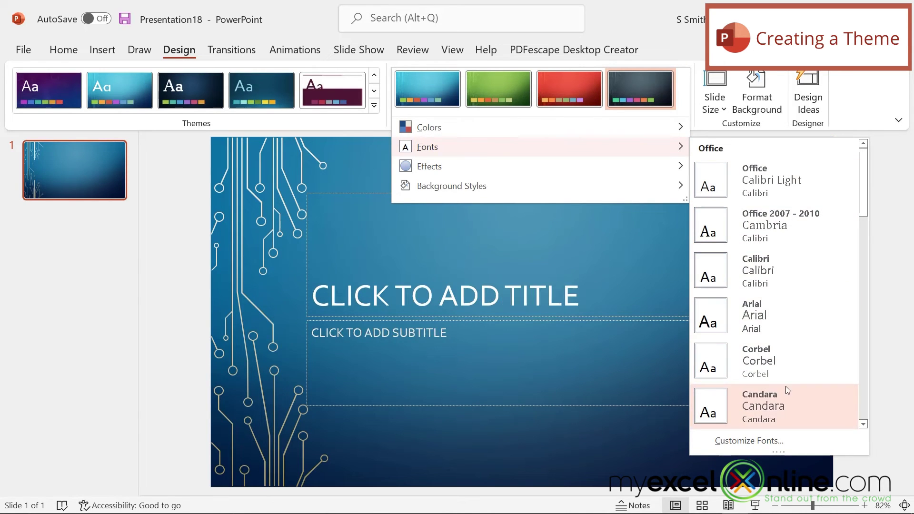
scroll(784, 390, "down", 5)
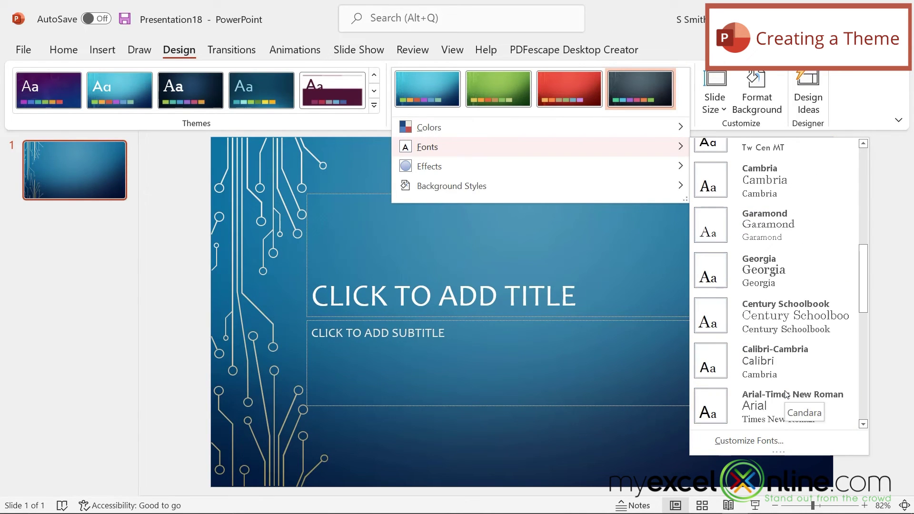
left_click(786, 315)
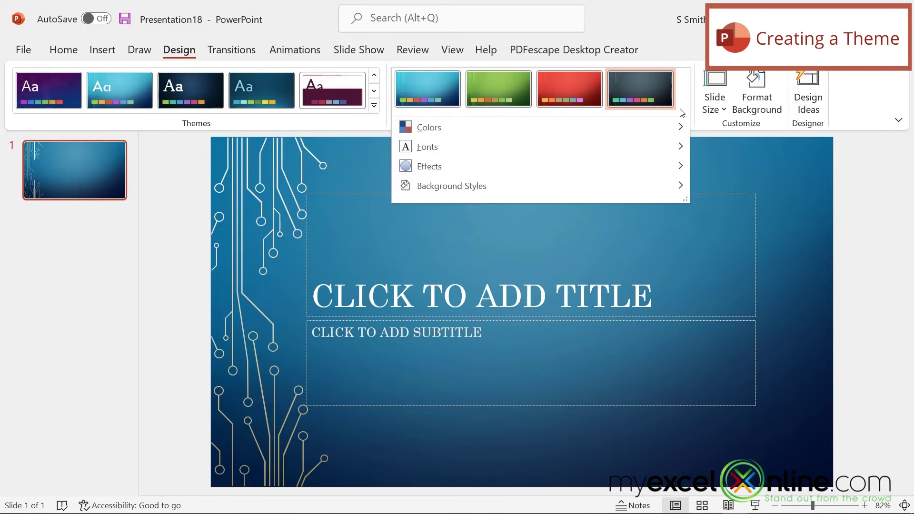
mouse_move(655, 189)
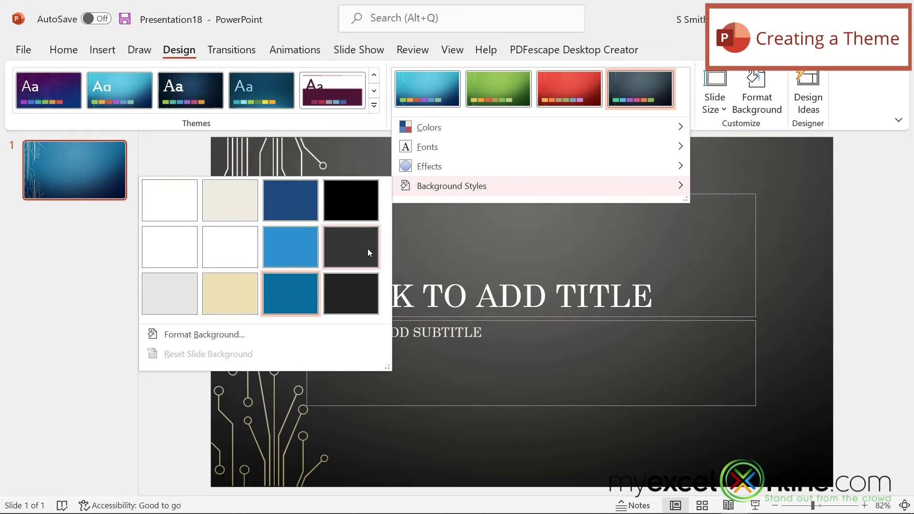
left_click(368, 249)
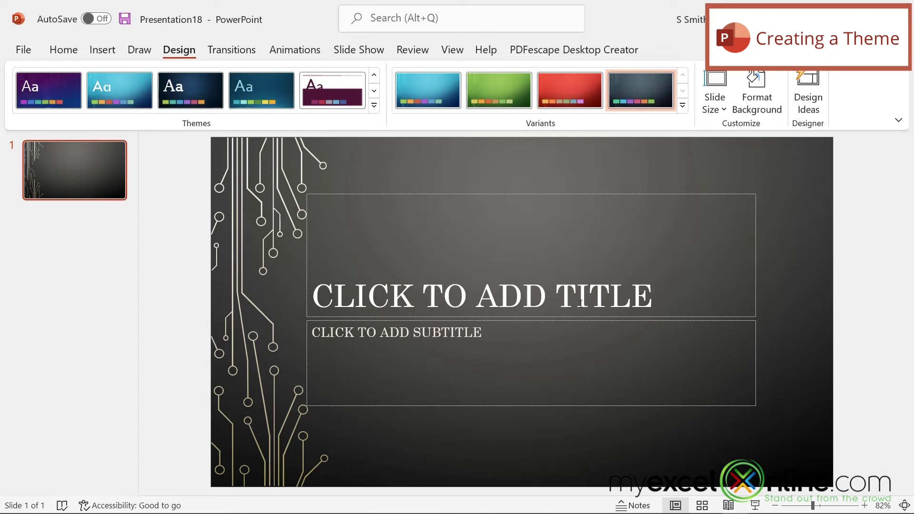
Step: Add a second Title and Content slide and show the Circuit slide layout gallery
right_click(98, 230)
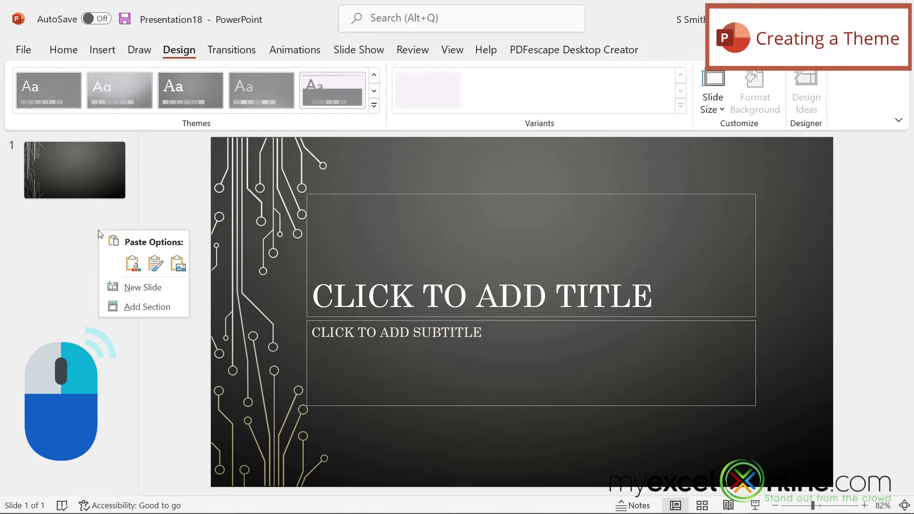
left_click(143, 288)
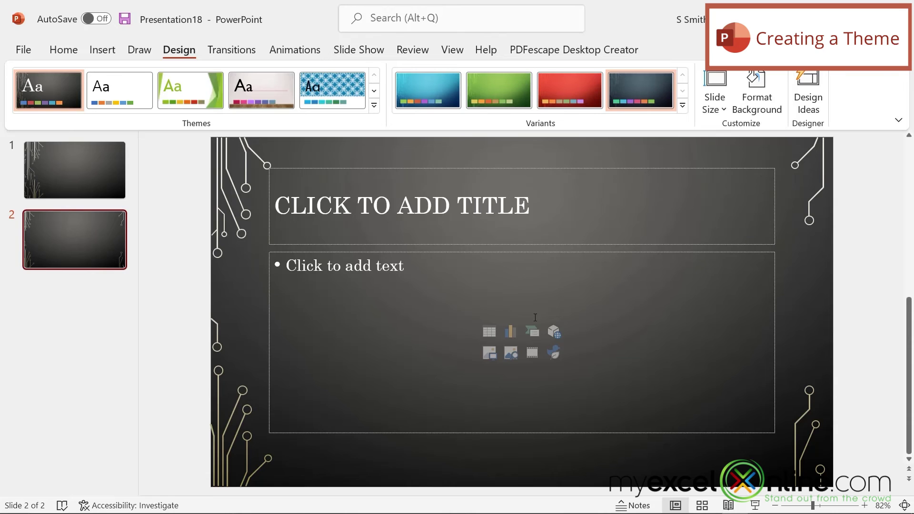
left_click(63, 50)
left_click(159, 70)
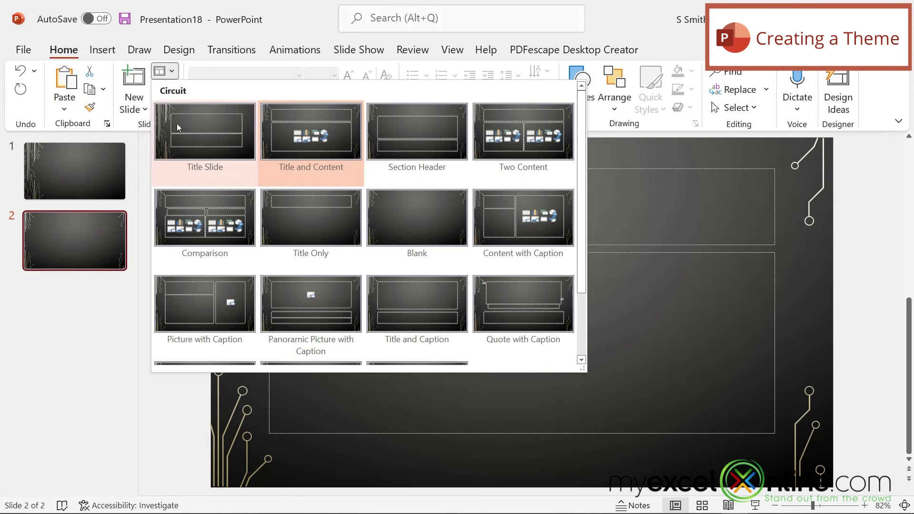